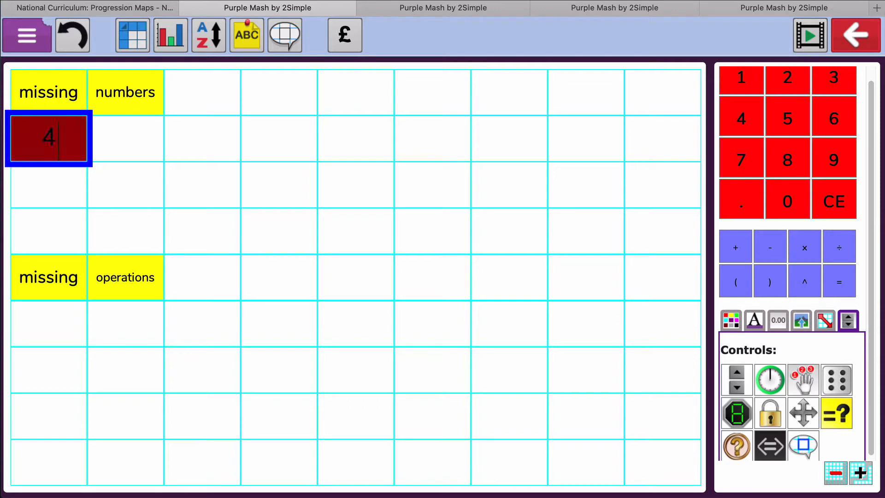
# - Complete the first missing numbers sum as 4 + 7 = 11 and enter 2.5 + 7.7 = 10.2 in the row below
pyautogui.write('+7=11')
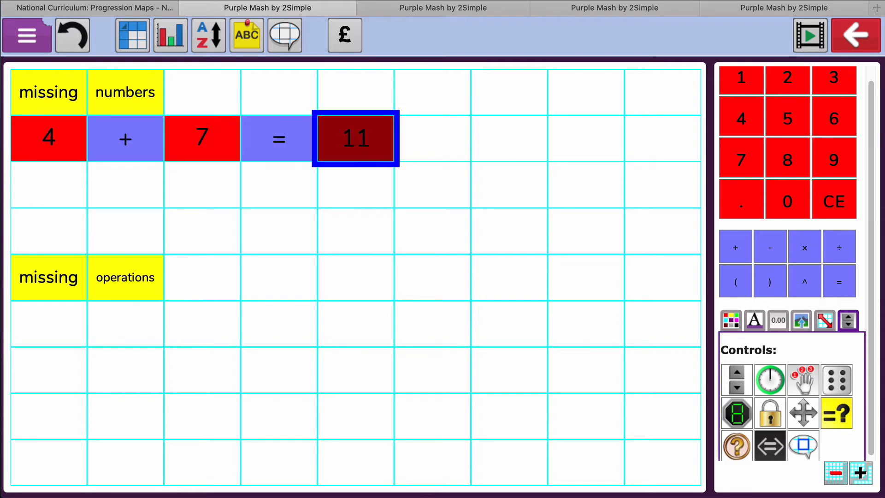
pyautogui.click(65, 175)
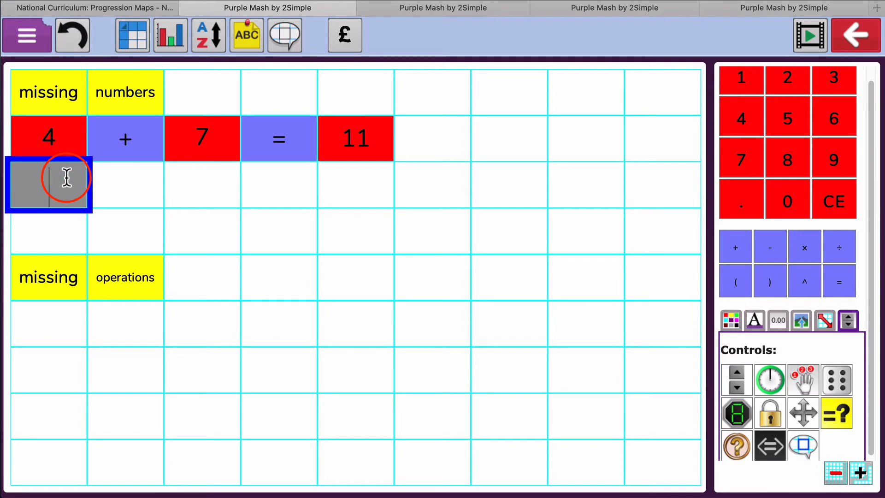
pyautogui.write('2.5')
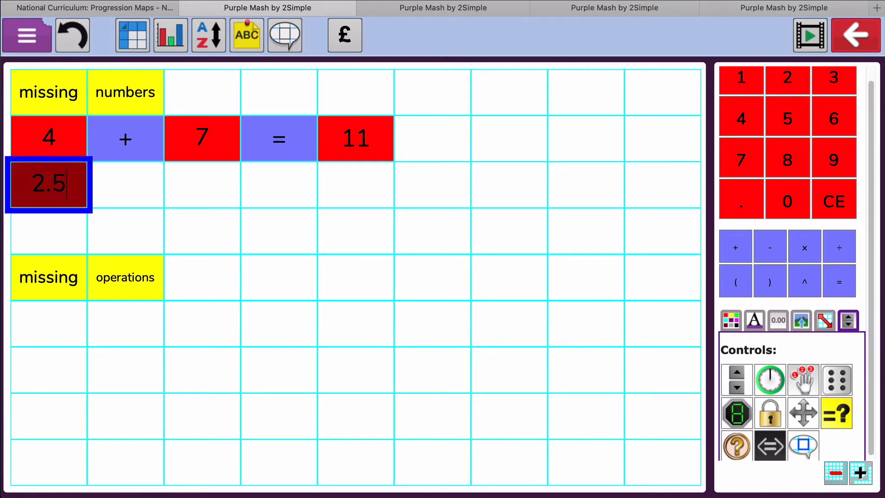
pyautogui.press('Right')
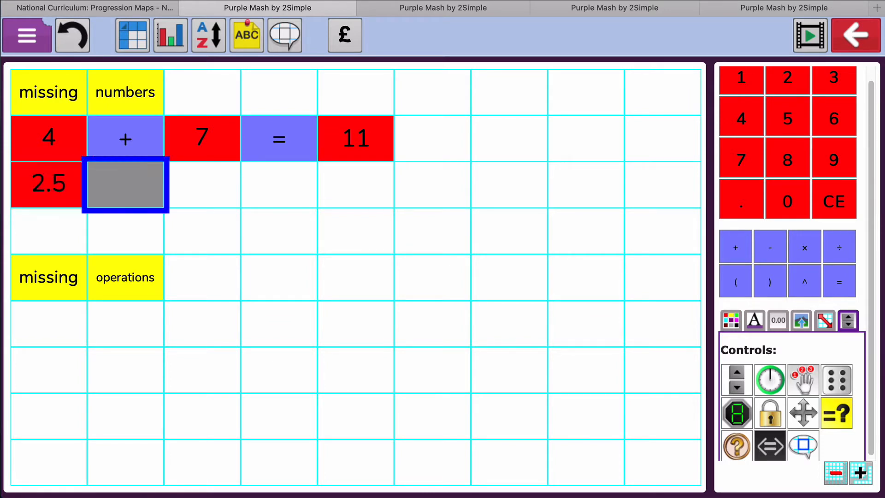
pyautogui.write('+')
pyautogui.press('Right')
pyautogui.write('7.5')
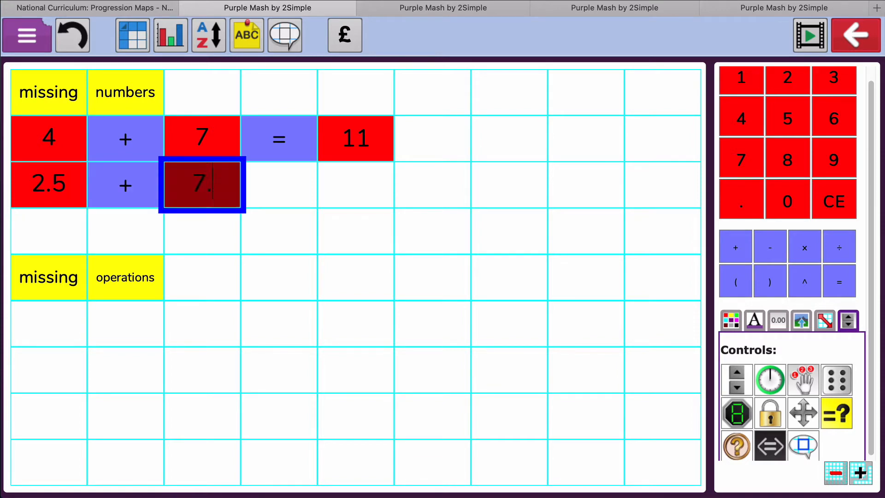
pyautogui.press('BackSpace')
pyautogui.write('7')
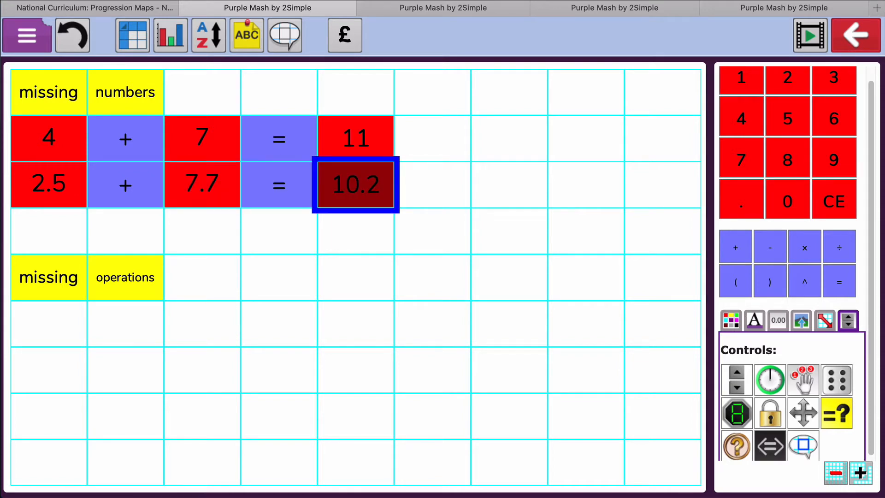
pyautogui.press('Down')
pyautogui.press('Left')
pyautogui.press('Left')
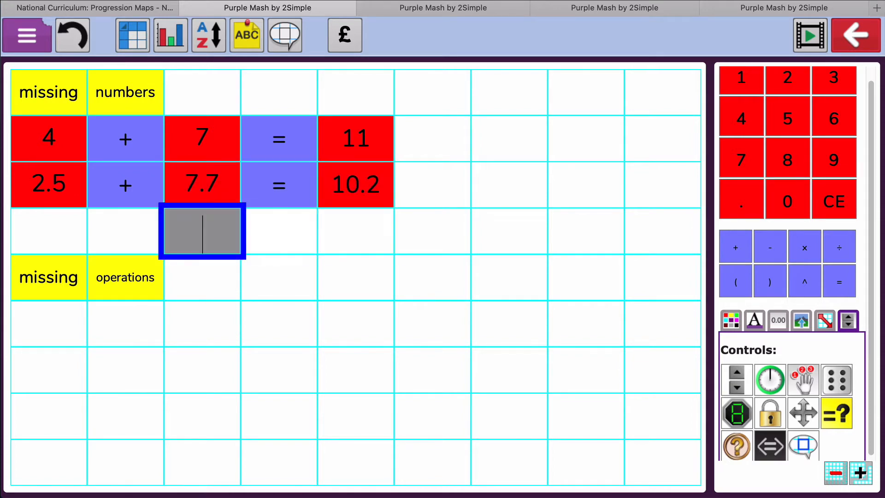
# - Replace the 7 in the first sum and the 2.5 in the second with question mark controls
pyautogui.click(210, 136)
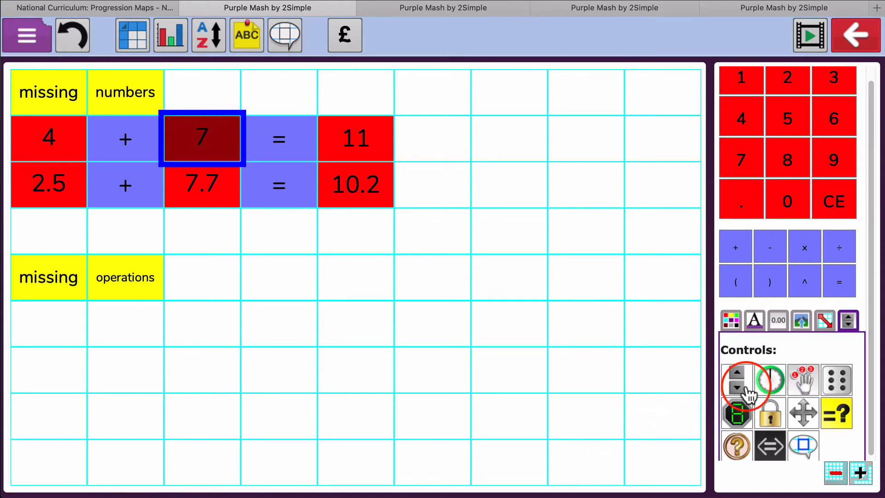
pyautogui.click(849, 320)
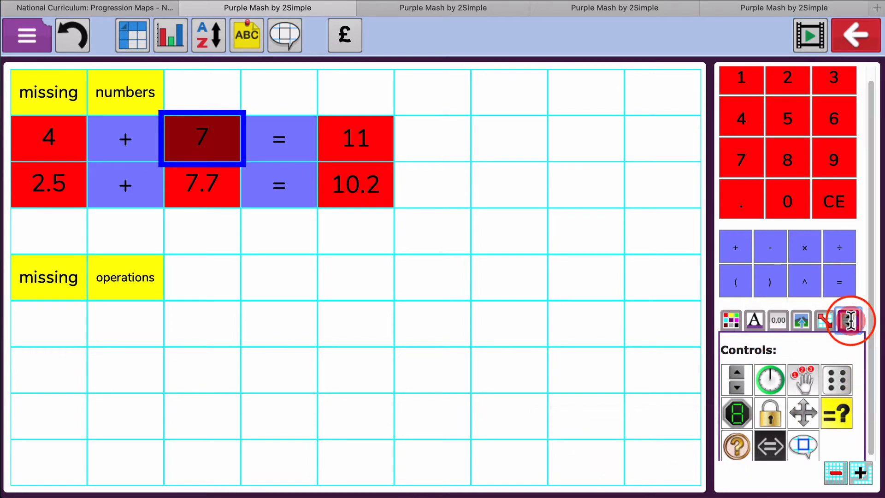
pyautogui.moveTo(740, 445)
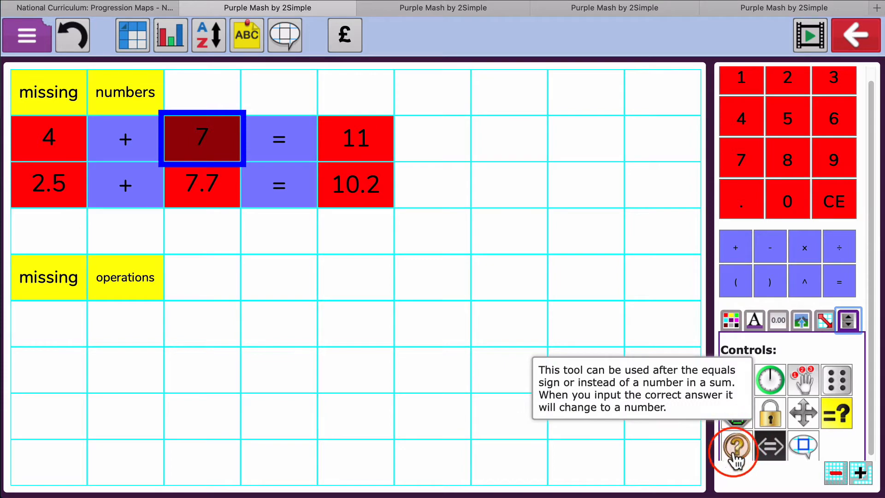
pyautogui.click(740, 445)
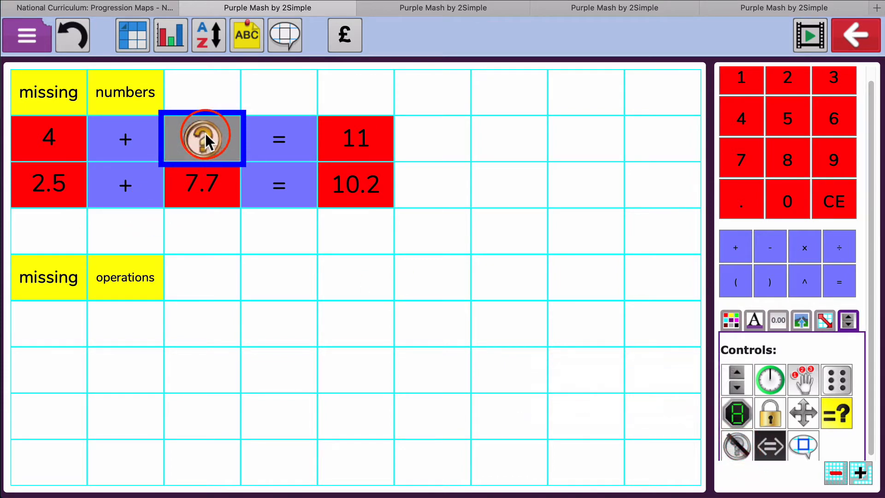
pyautogui.click(54, 185)
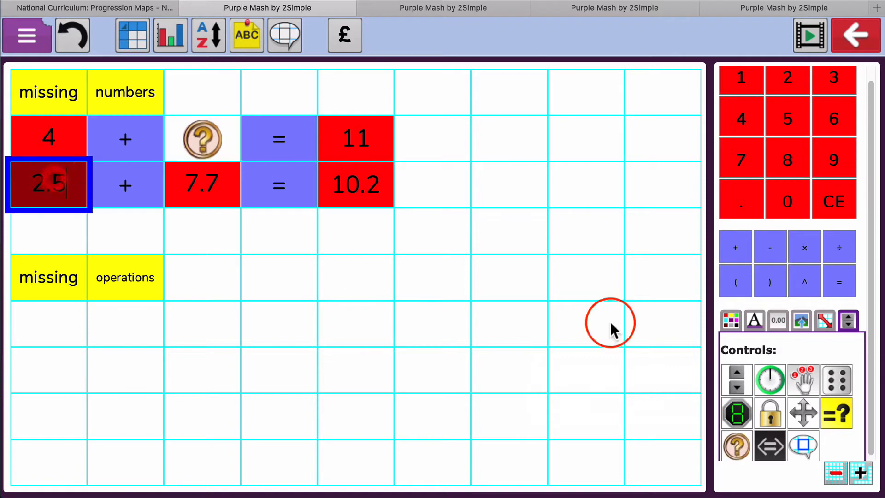
pyautogui.click(740, 450)
pyautogui.click(450, 328)
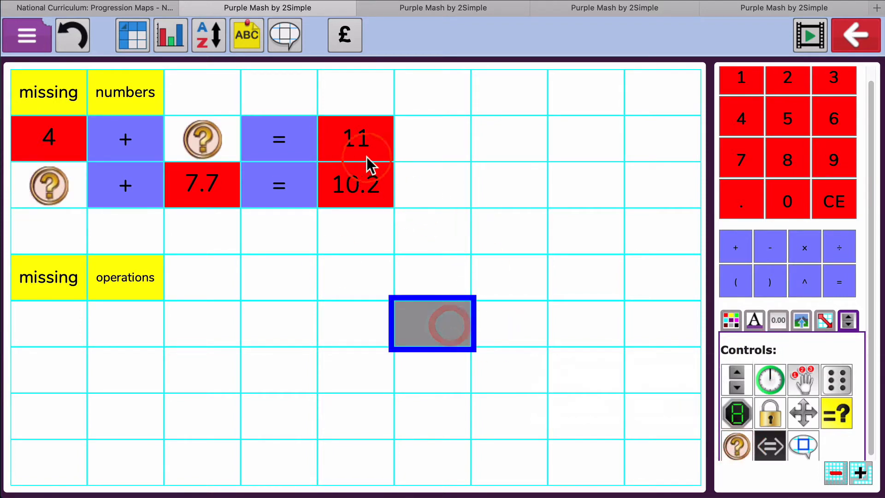
# - Try 4 as the answer to the missing number in the first sum
pyautogui.click(180, 131)
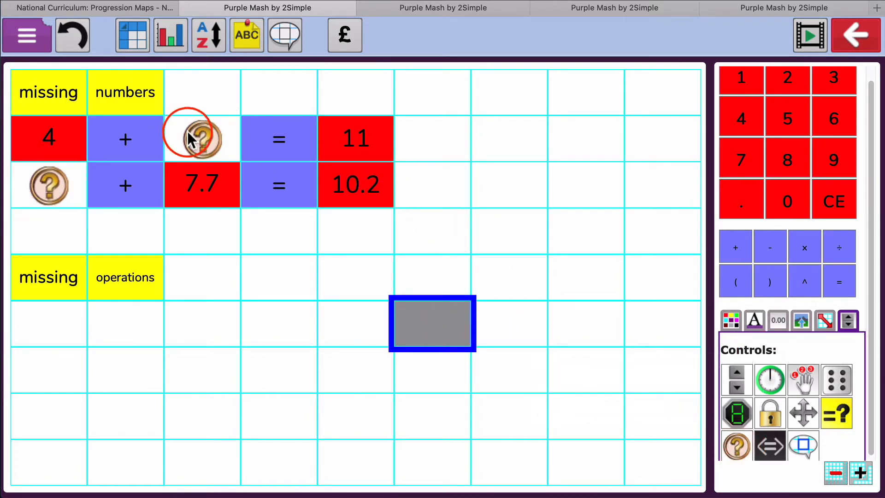
pyautogui.click(188, 132)
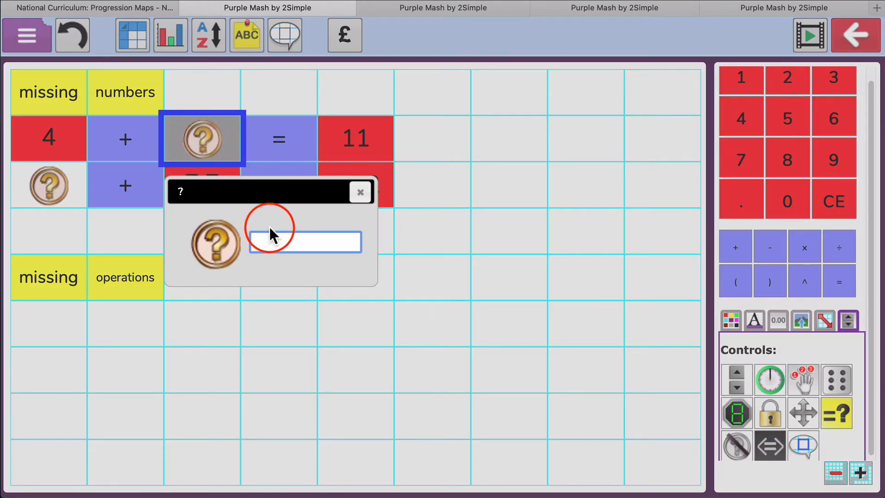
pyautogui.click(278, 238)
pyautogui.write('4')
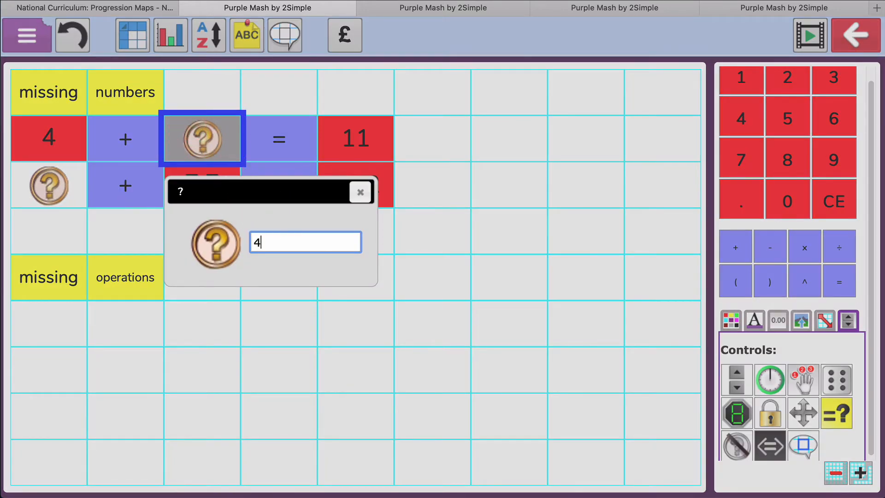
pyautogui.press('Return')
# - Answer the missing number in the first sum with 7
pyautogui.click(211, 143)
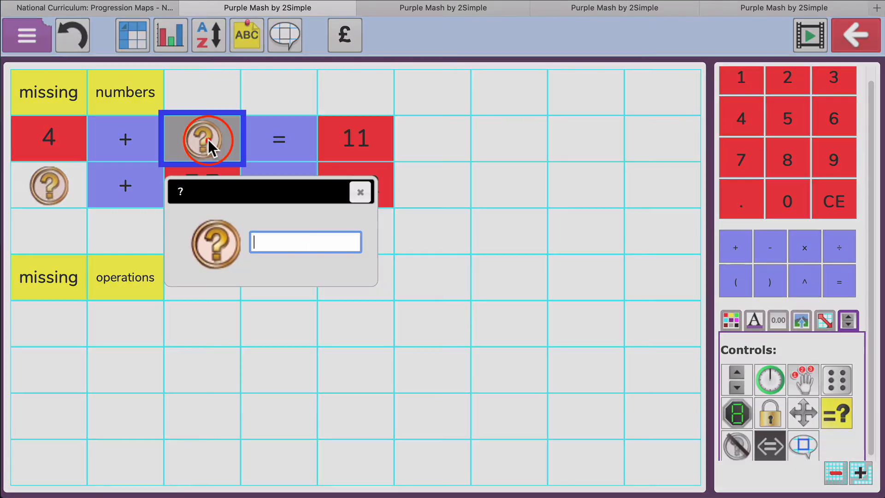
pyautogui.write('7')
pyautogui.press('Return')
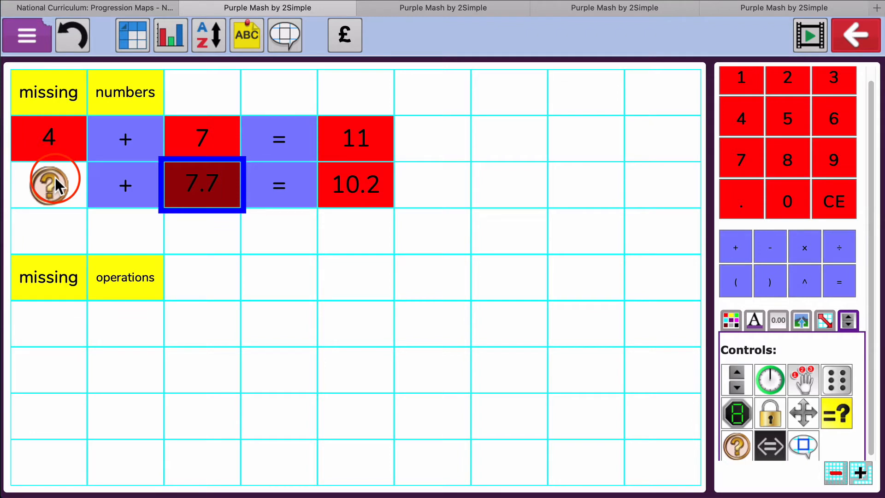
# - Enter the calculation 42 ÷ 7 = 6 in the row directly below the missing operations heading
pyautogui.click(64, 322)
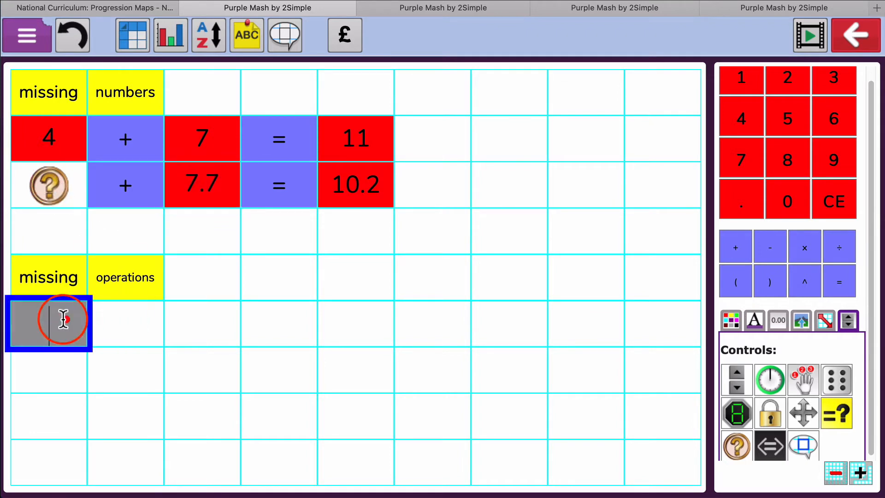
pyautogui.write('42')
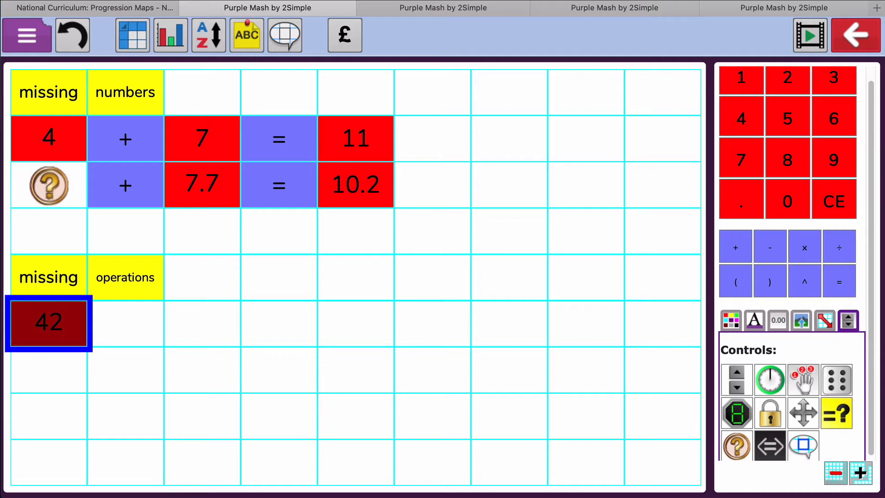
pyautogui.write('/')
pyautogui.write('7')
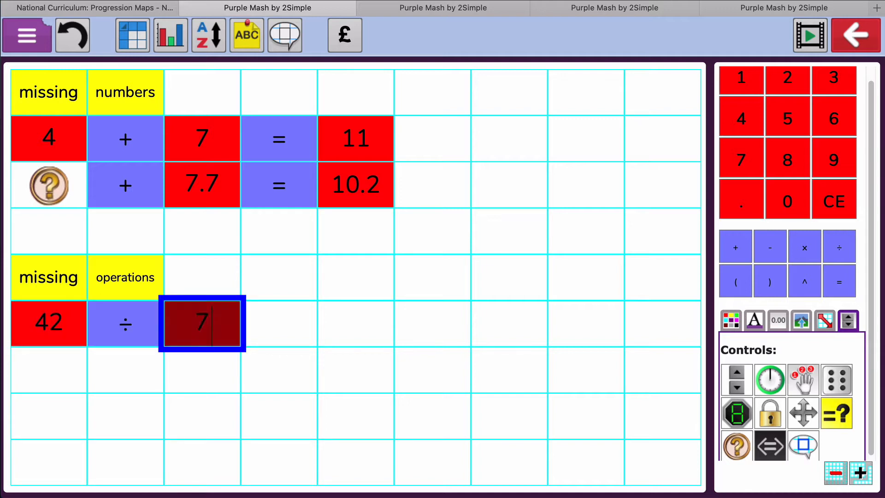
pyautogui.write('=')
pyautogui.press('Down')
pyautogui.press('Left')
pyautogui.press('Left')
pyautogui.press('Left')
pyautogui.press('Left')
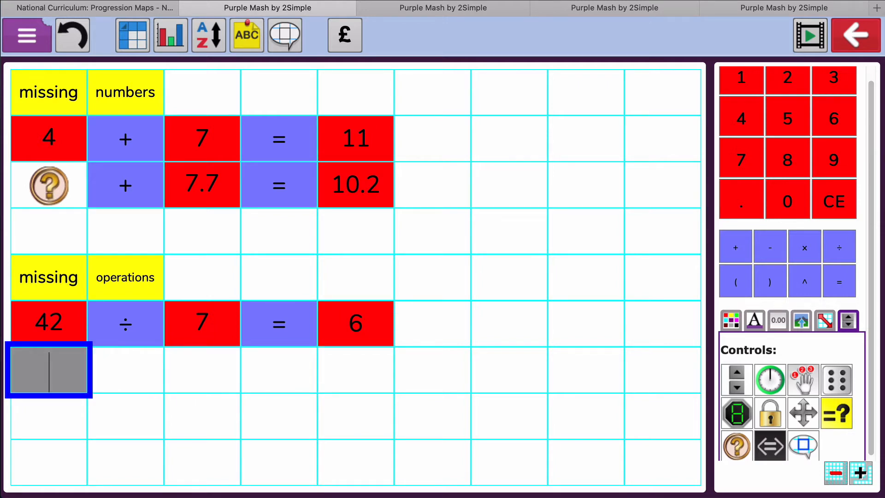
# - Enter the calculation 3.5 x 2 = 7 in the row below the division
pyautogui.write('3.5')
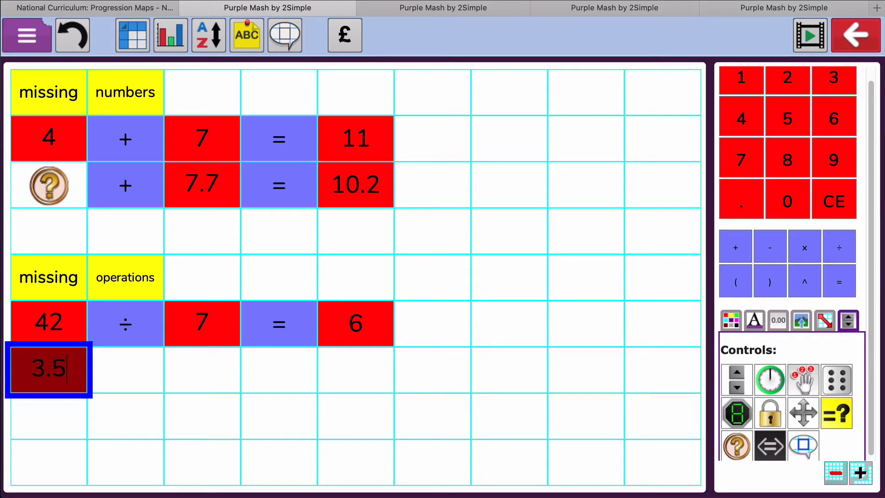
pyautogui.press('Right')
pyautogui.write('x')
pyautogui.press('Right')
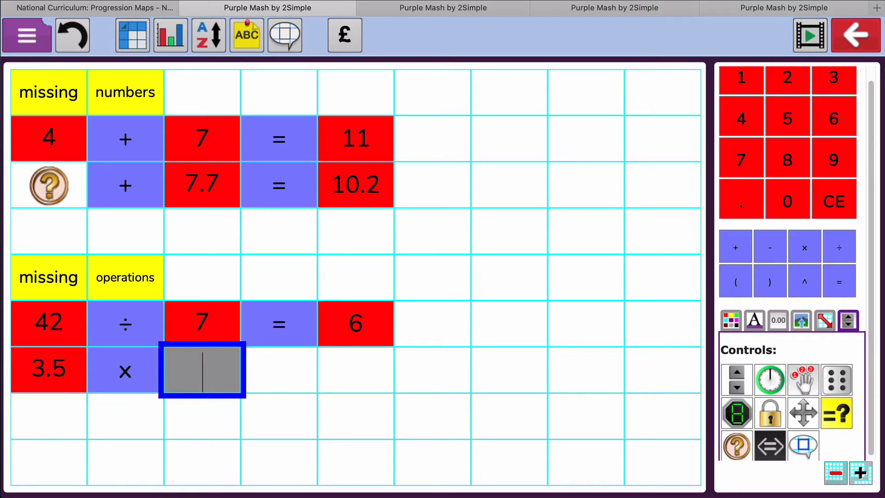
pyautogui.write('2')
pyautogui.press('Right')
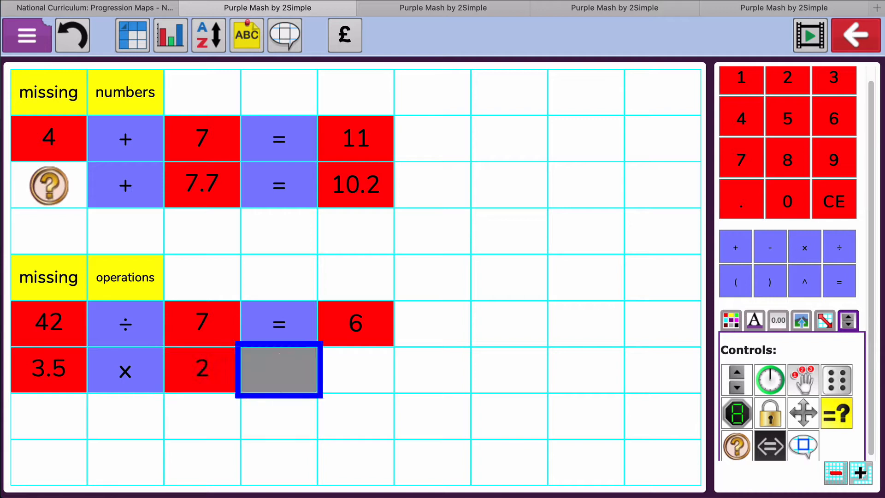
pyautogui.write('=')
pyautogui.press('Right')
pyautogui.write('7')
pyautogui.press('Left')
pyautogui.press('Left')
pyautogui.press('Left')
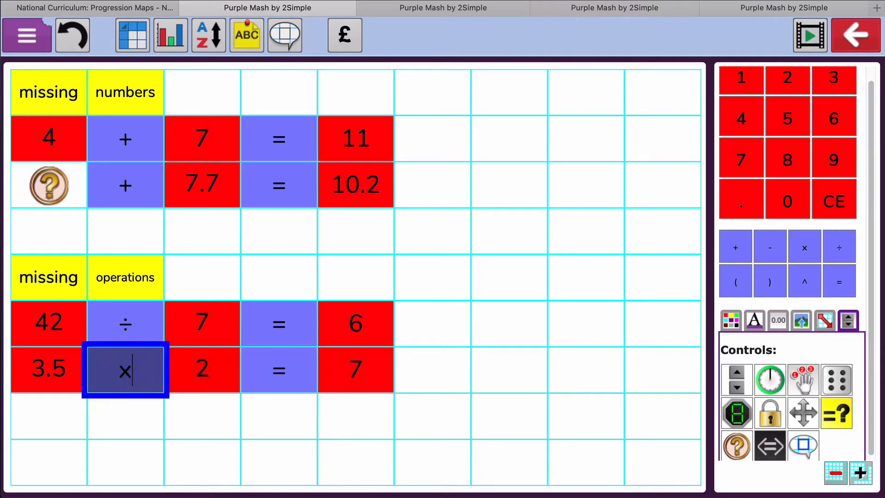
# - Replace the ÷ and x operators in the two missing operations calculations with question mark controls
pyautogui.click(123, 318)
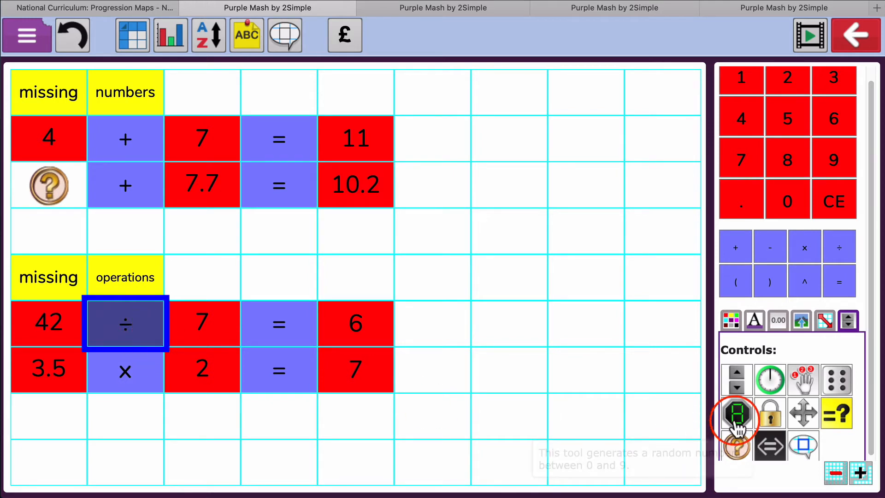
pyautogui.click(737, 445)
pyautogui.click(128, 372)
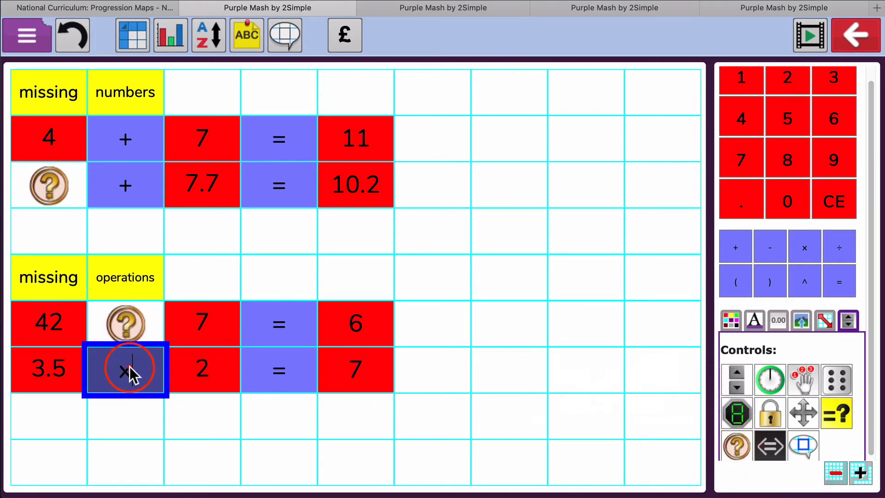
pyautogui.click(738, 446)
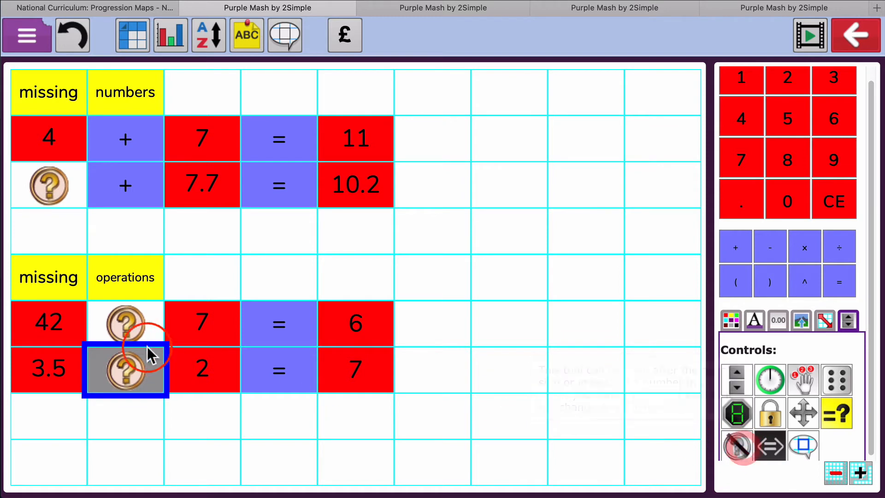
# - Answer the missing operators with / in the 42 and 7 calculation and * in the 3.5 and 2 calculation
pyautogui.click(131, 327)
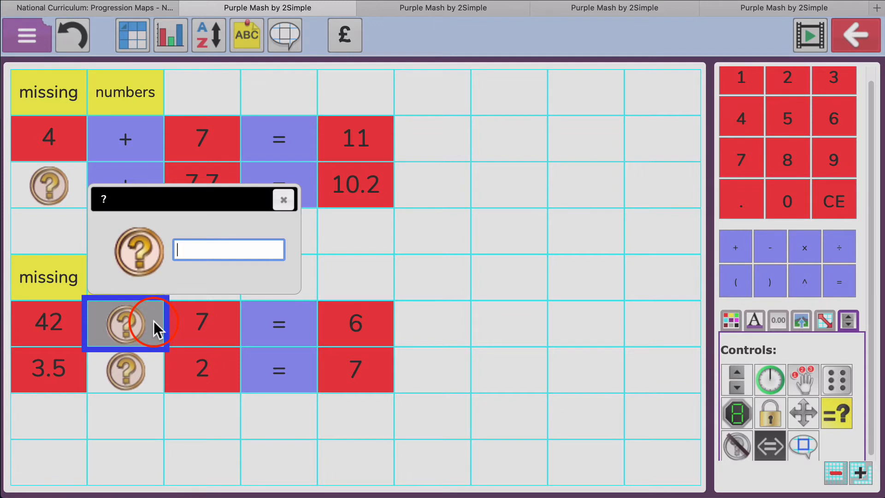
pyautogui.write('/')
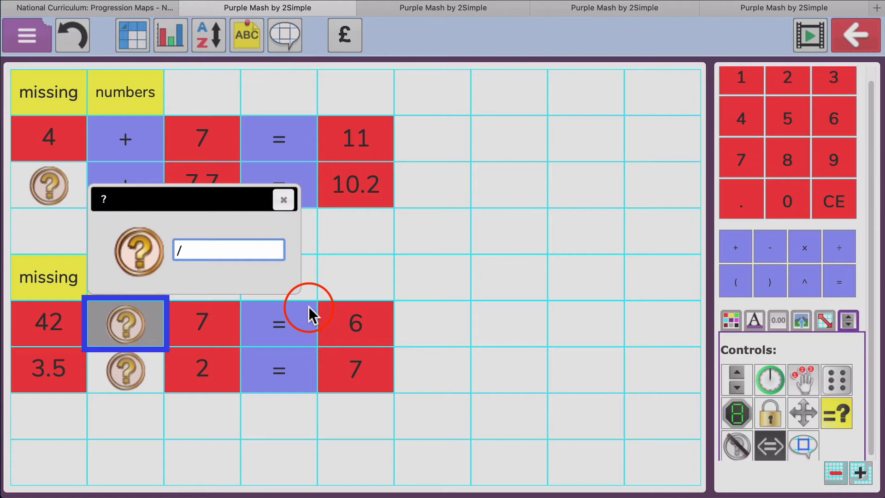
pyautogui.press('Return')
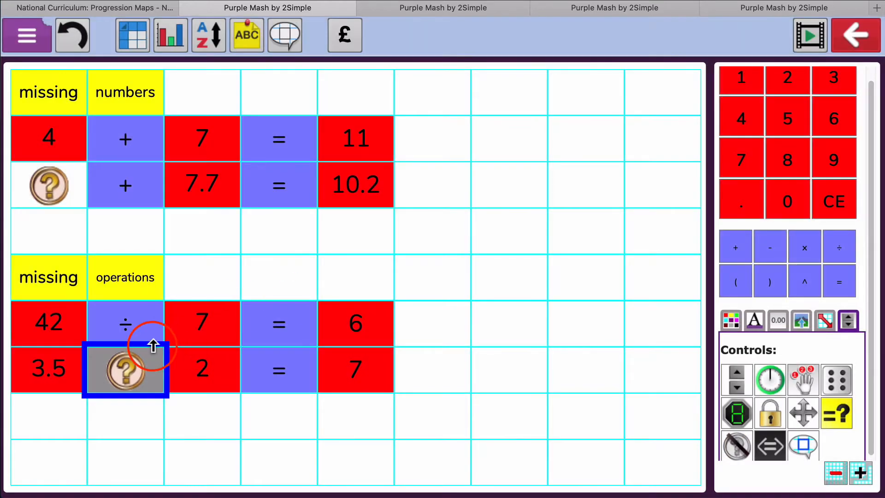
pyautogui.click(132, 367)
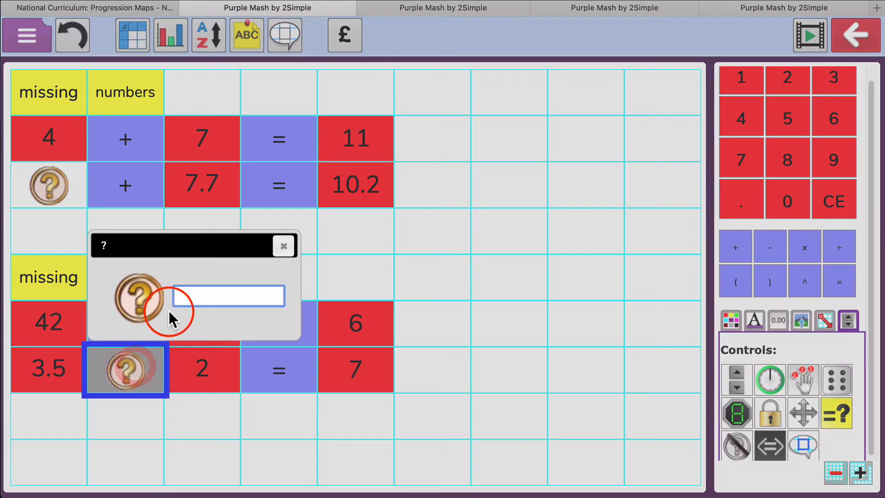
pyautogui.click(196, 295)
pyautogui.write('*')
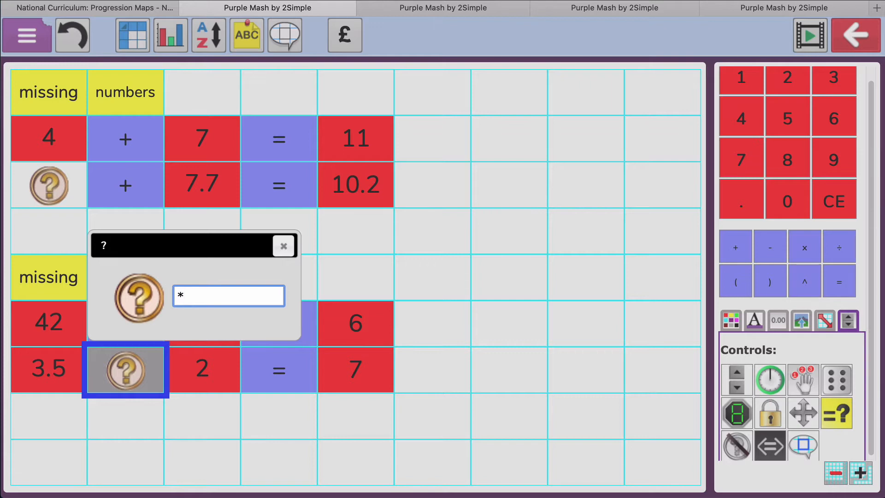
pyautogui.press('Return')
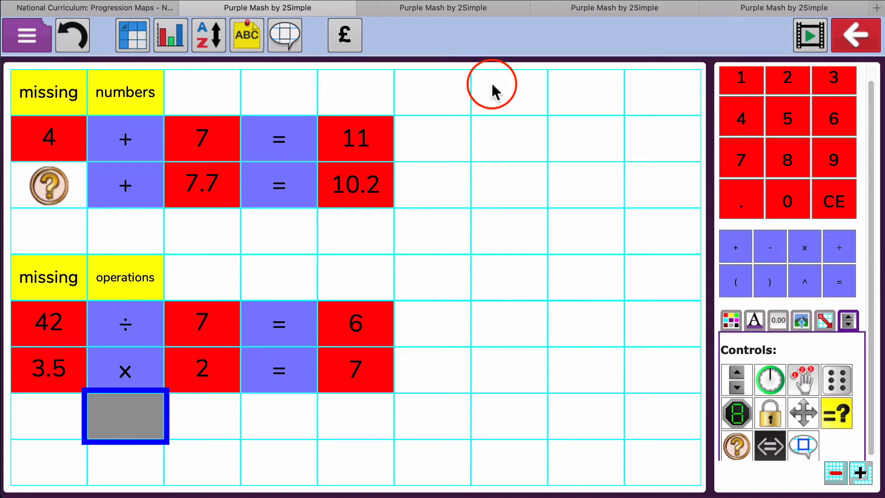
# - Switch to the rectangle perimeter spreadsheet and enter a width of 3 in B3 and a height of 2 in B4
pyautogui.click(441, 6)
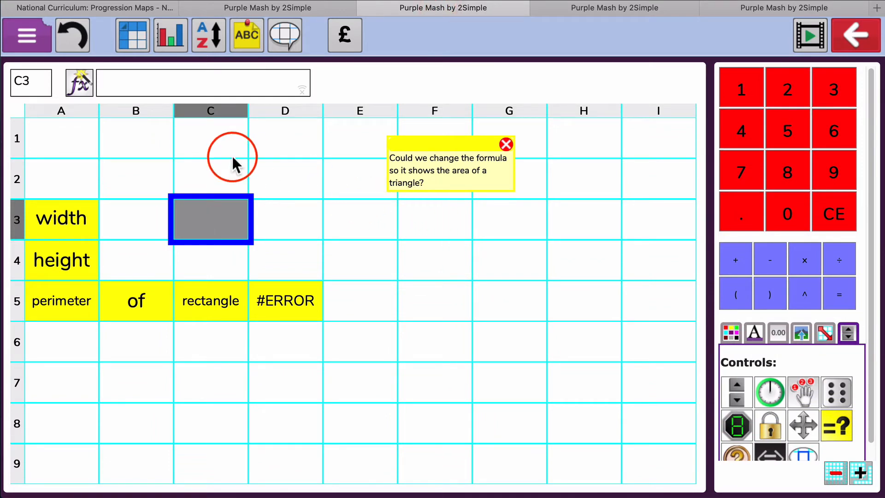
pyautogui.click(153, 212)
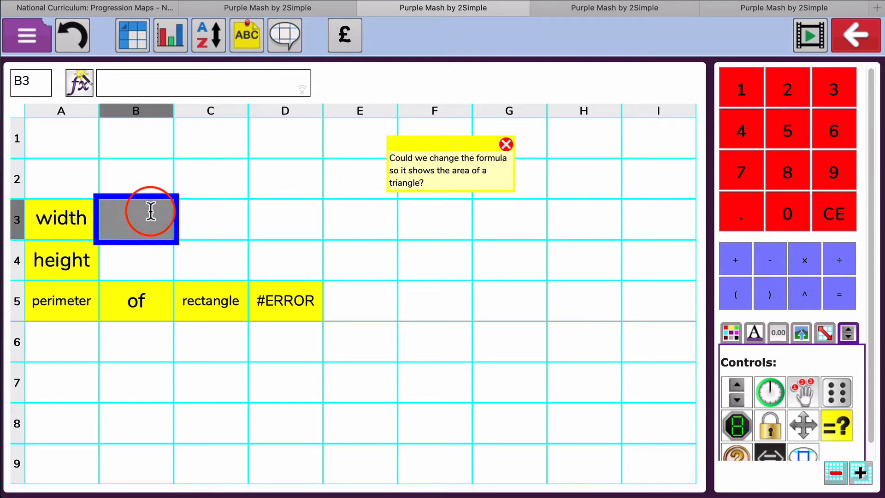
pyautogui.write('3')
pyautogui.press('Return')
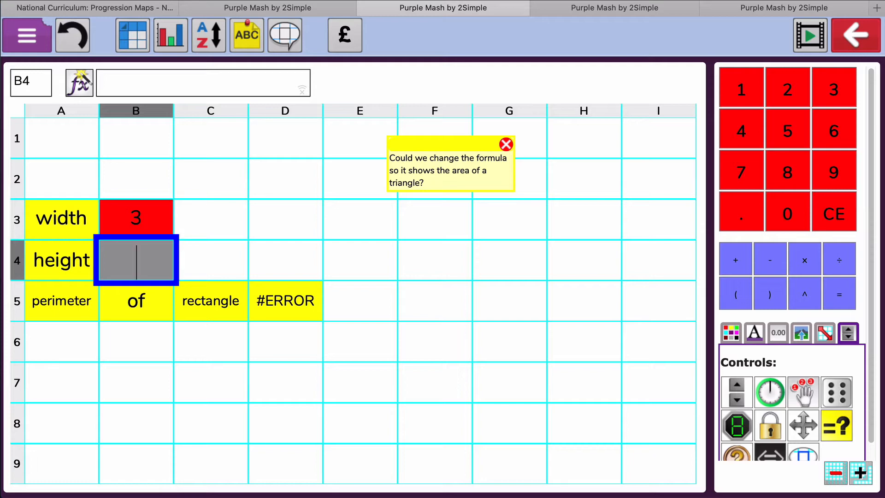
pyautogui.write('2')
pyautogui.press('Return')
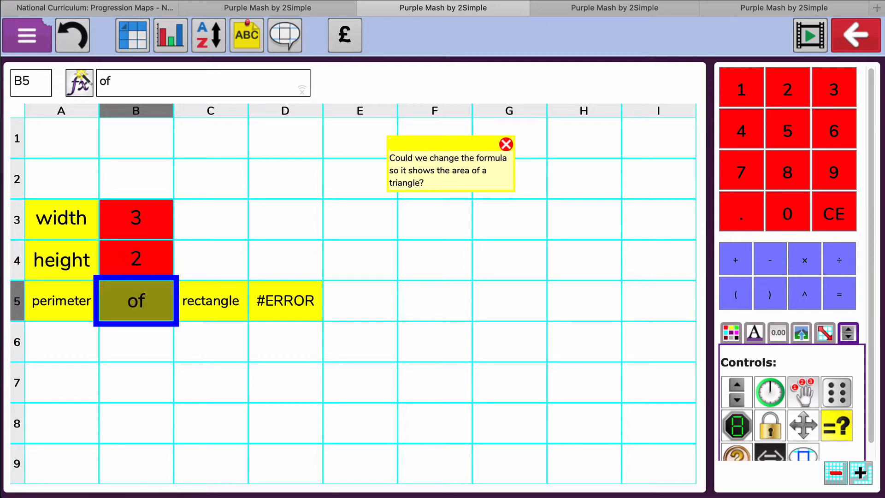
# - Correct the perimeter formula in D5 to =B3+B3+B4+B4
pyautogui.click(286, 301)
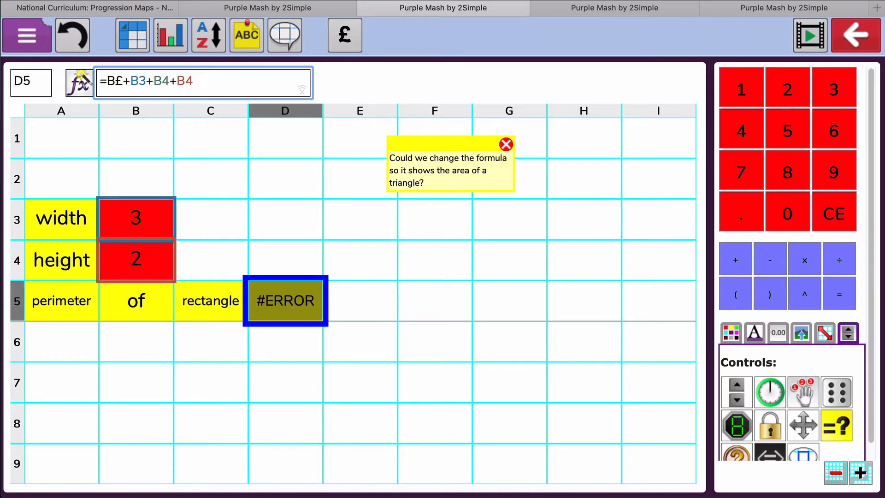
pyautogui.click(124, 81)
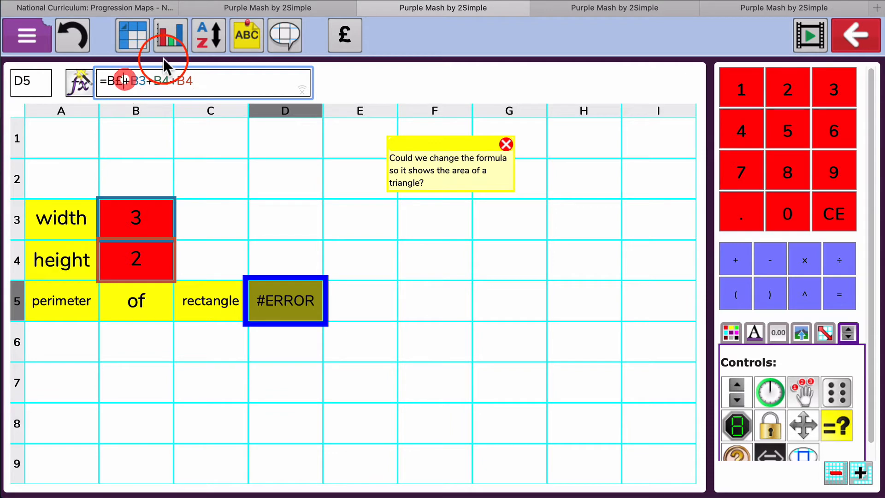
pyautogui.press('BackSpace')
pyautogui.write('3')
pyautogui.press('Return')
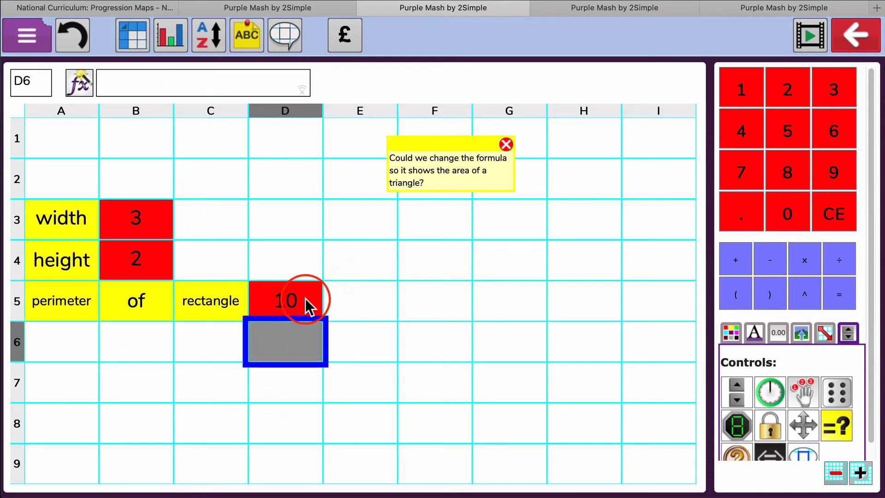
# - Change the rectangle's width in B3 to 4
pyautogui.click(133, 221)
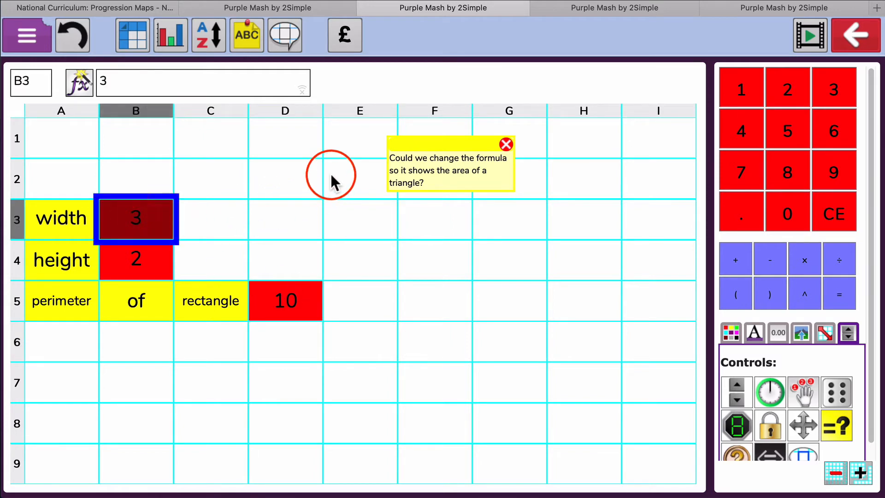
pyautogui.press('BackSpace')
pyautogui.write('4')
pyautogui.press('Return')
pyautogui.press('Up')
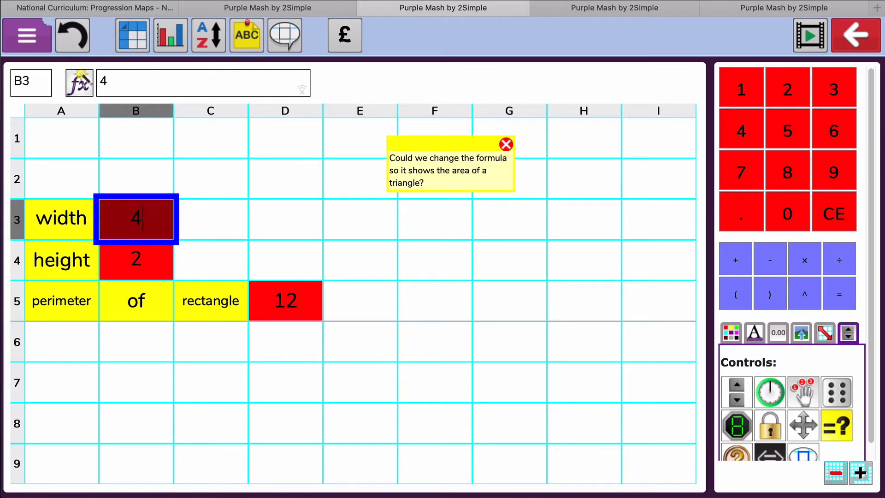
# - Change the rectangle's width in B3 to 1
pyautogui.write('1')
pyautogui.press('BackSpace')
pyautogui.press('BackSpace')
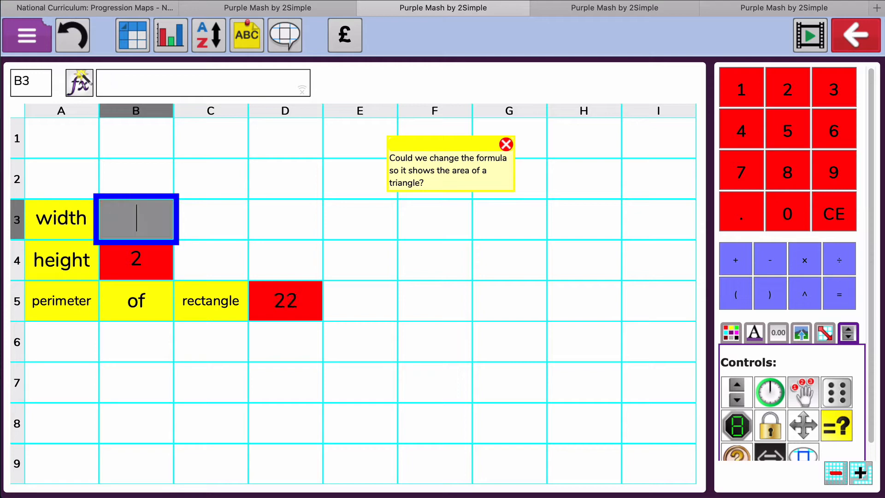
pyautogui.write('1')
pyautogui.press('Return')
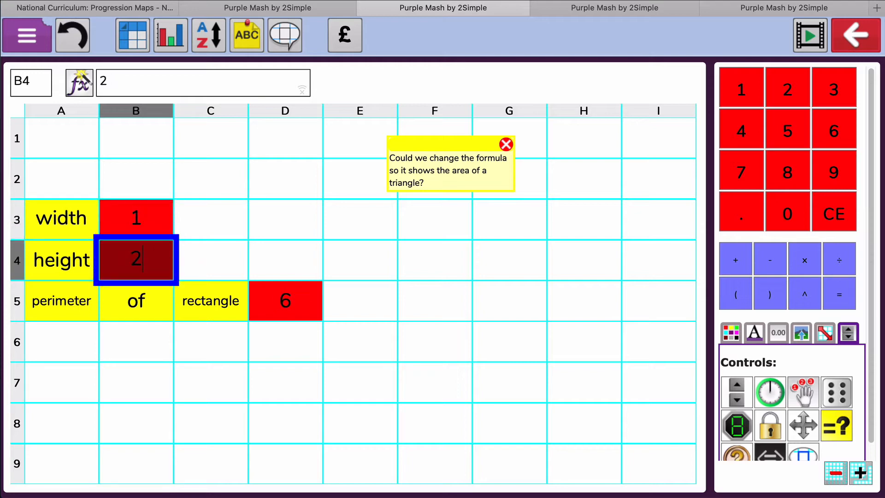
# - Set the rectangle's height in B4 to 1, and replace it with 3
pyautogui.press('BackSpace')
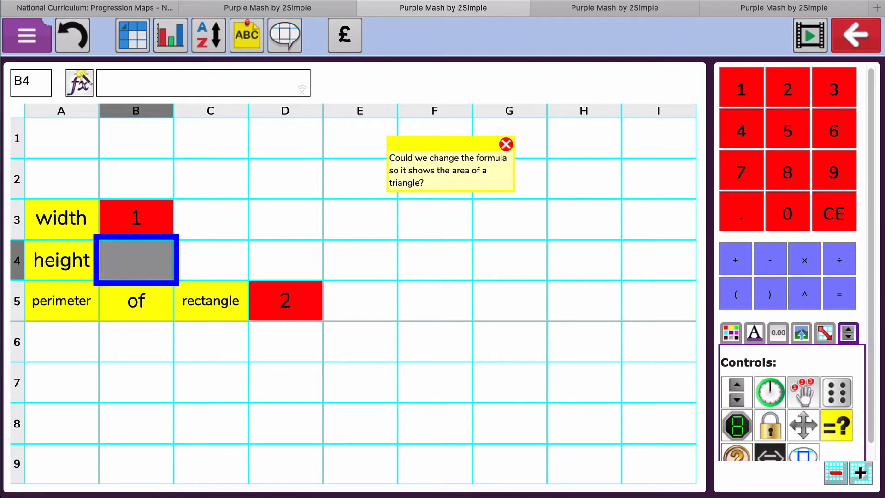
pyautogui.write('1')
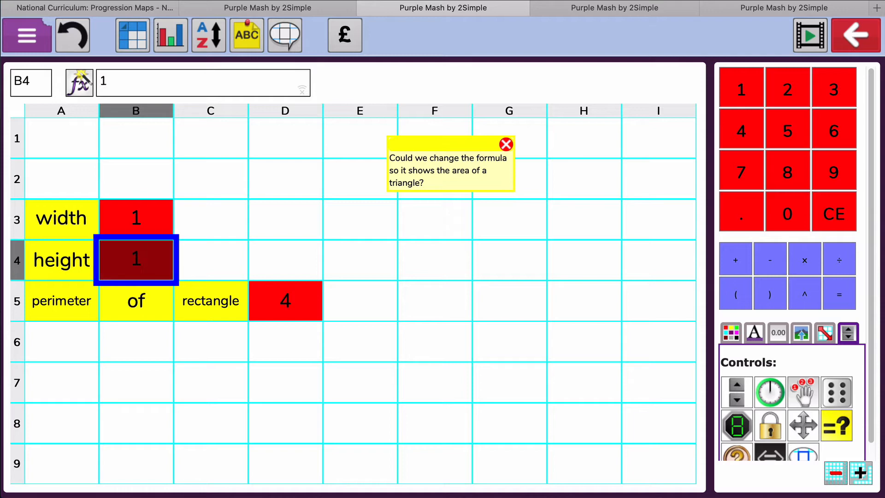
pyautogui.press('BackSpace')
pyautogui.write('3')
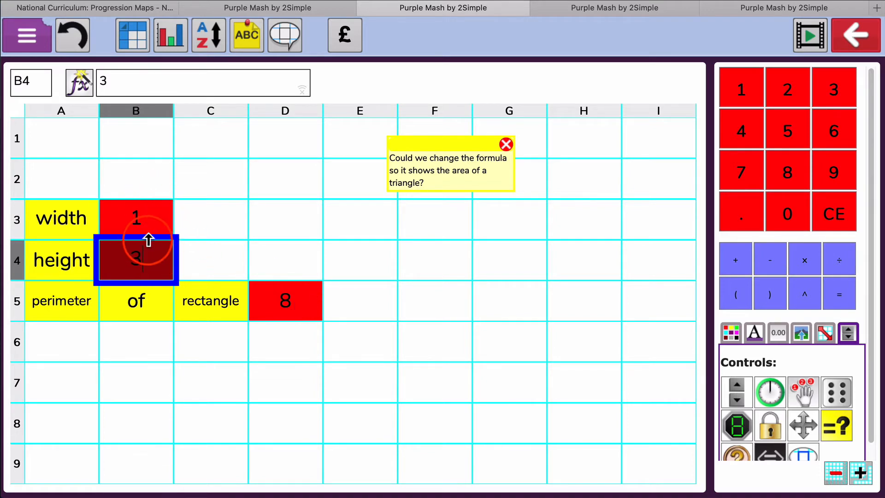
pyautogui.click(186, 217)
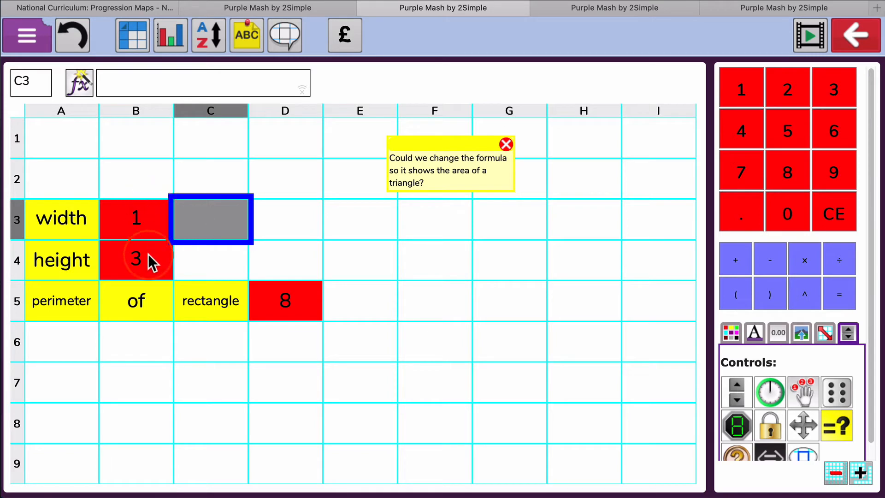
# - Change the rectangle's width in B3 to 14
pyautogui.click(156, 222)
pyautogui.write('4')
pyautogui.press('Return')
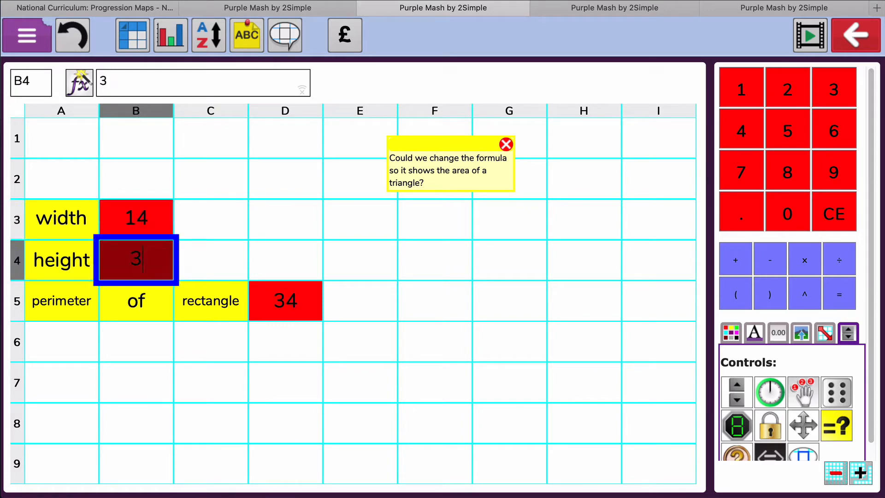
# - Examine the perimeter formula in D5, including its equals sign and the cells it references
pyautogui.press('Return')
pyautogui.press('Return')
pyautogui.press('Return')
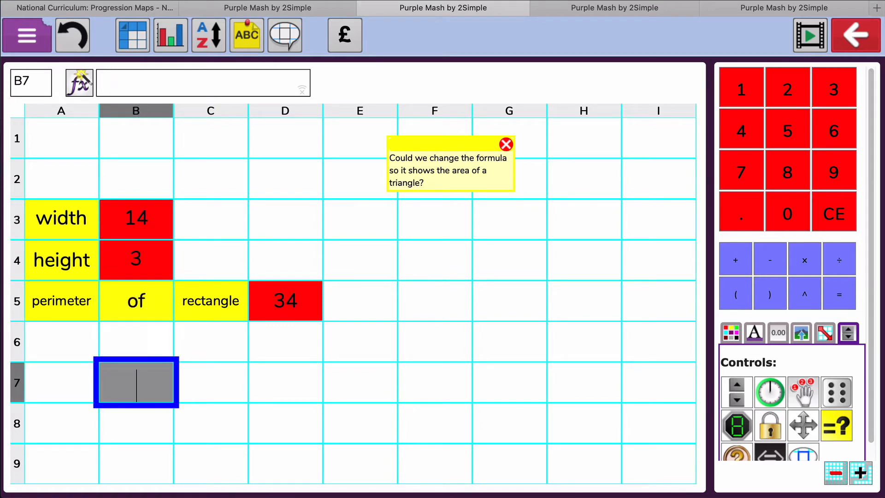
pyautogui.press('Up')
pyautogui.press('Up')
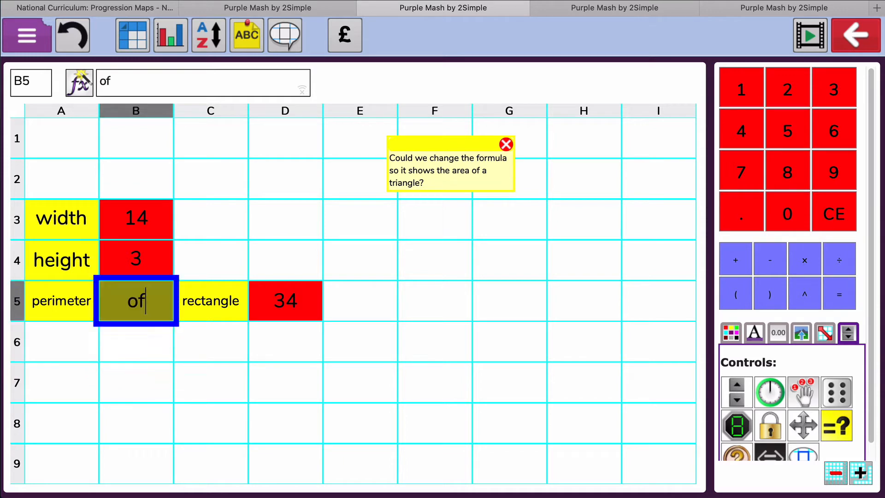
pyautogui.press('Right')
pyautogui.press('Right')
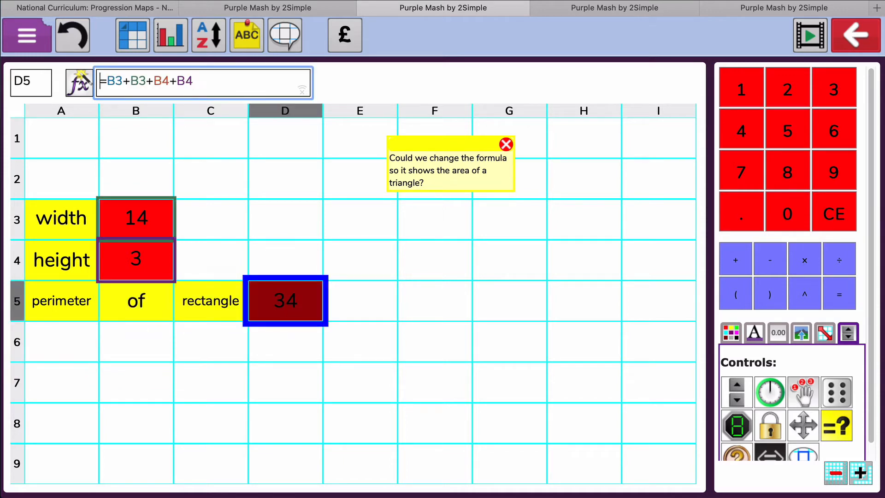
pyautogui.click(305, 335)
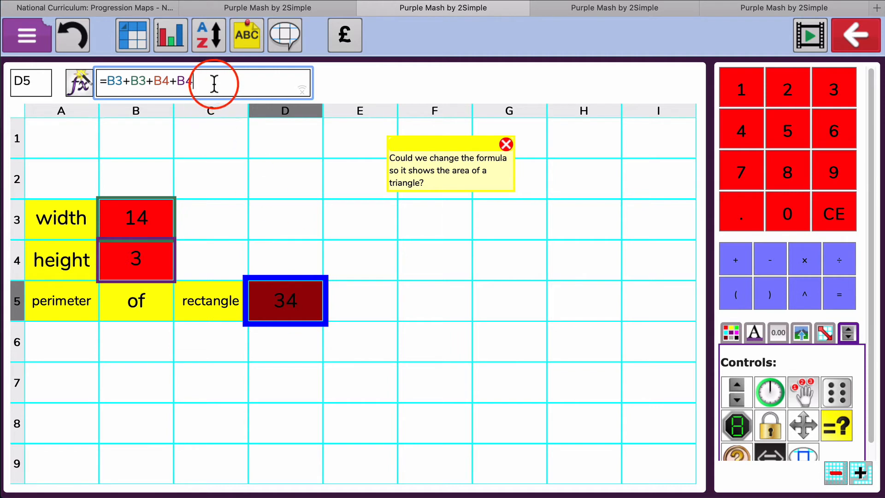
pyautogui.moveTo(214, 83); pyautogui.dragTo(99, 81)
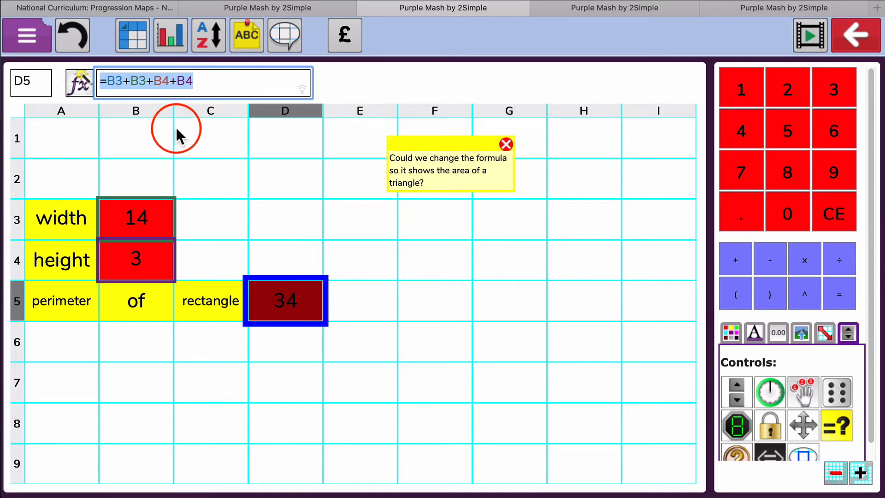
pyautogui.click(106, 81)
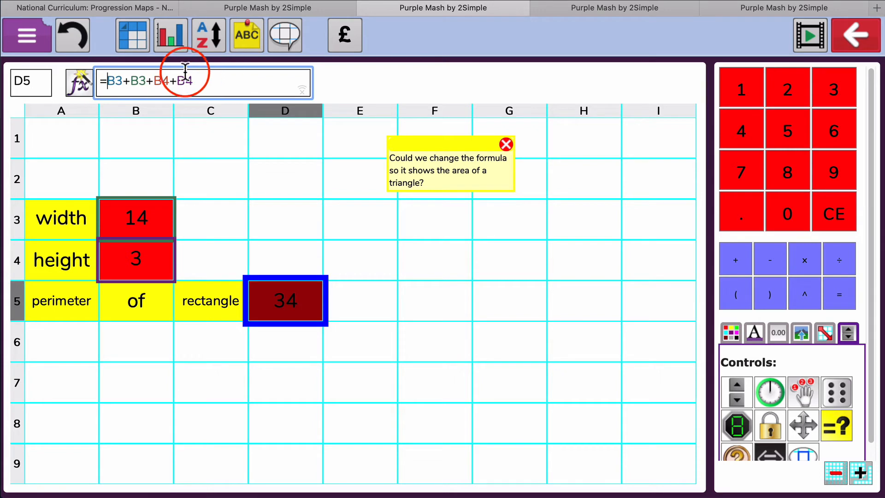
pyautogui.moveTo(108, 77); pyautogui.dragTo(98, 77)
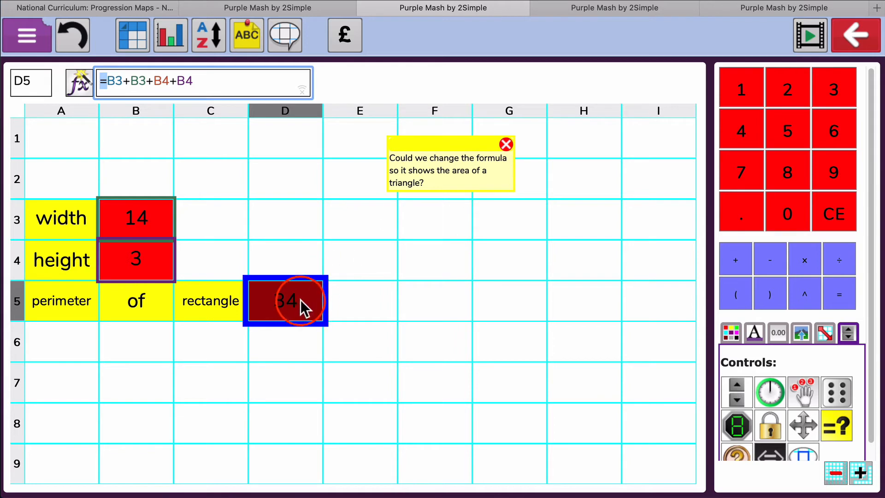
pyautogui.moveTo(206, 83); pyautogui.dragTo(115, 69)
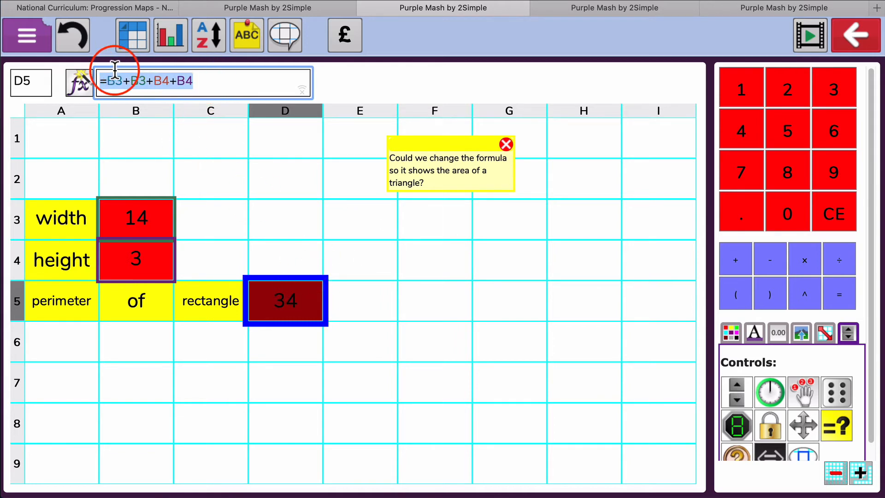
pyautogui.click(285, 343)
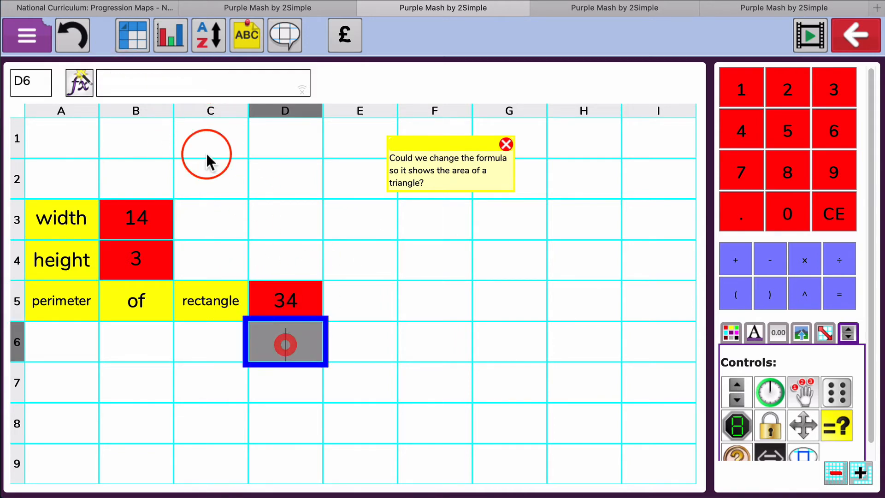
pyautogui.click(289, 307)
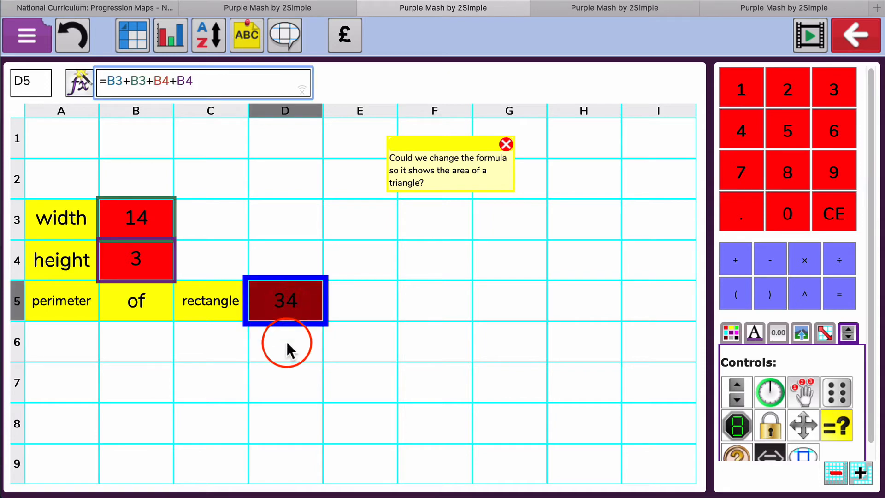
# - Enter the alternative perimeter formula =(B3+B4)*2 in D6, beneath the existing perimeter result
pyautogui.click(287, 343)
pyautogui.click(286, 345)
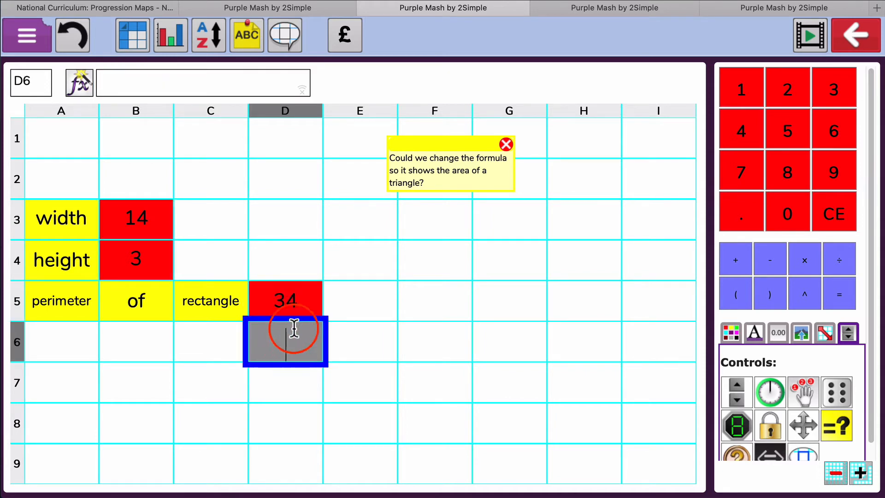
pyautogui.click(204, 81)
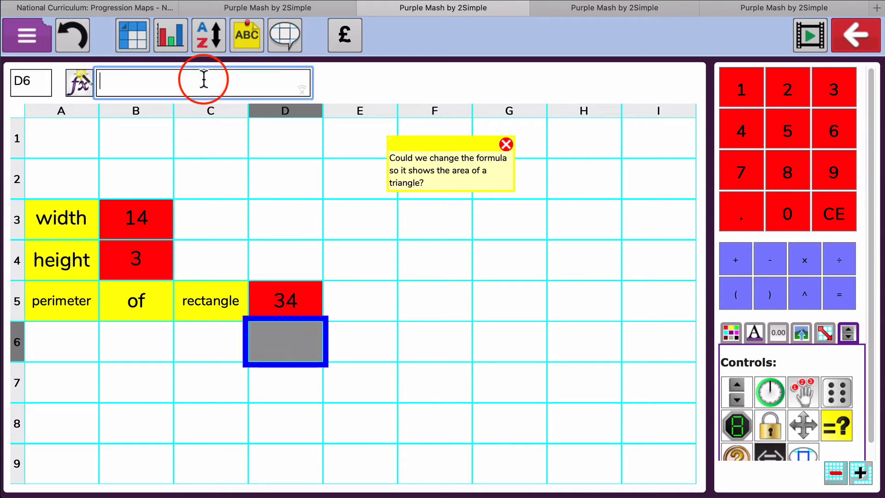
pyautogui.write('=')
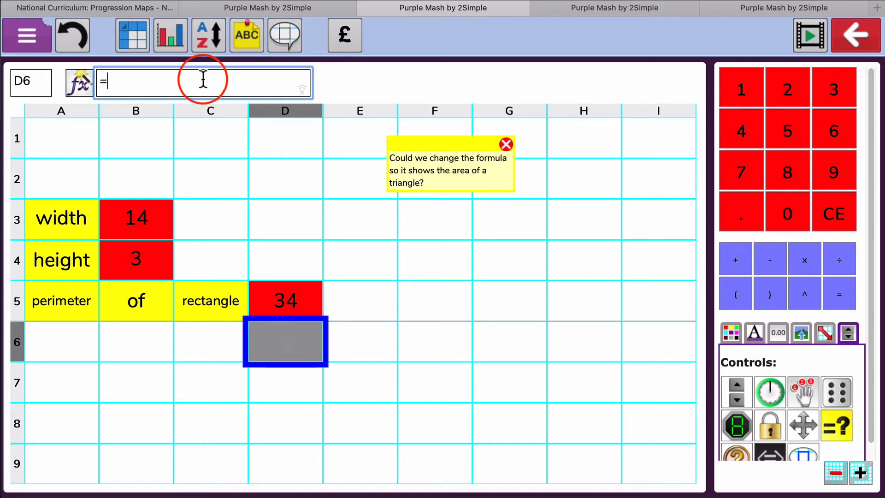
pyautogui.write('(')
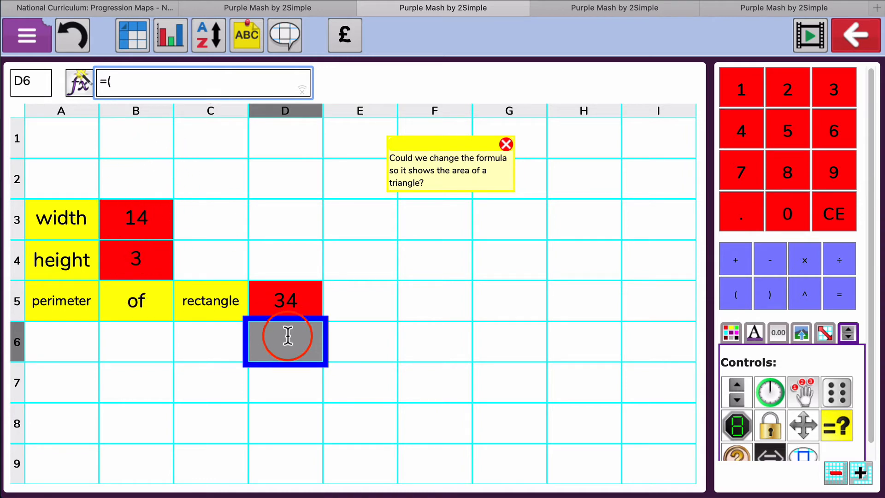
pyautogui.click(140, 222)
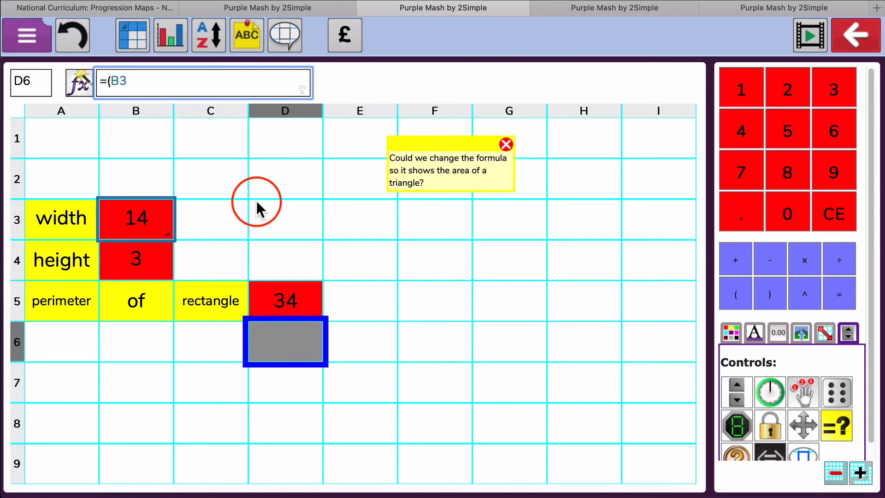
pyautogui.write('+')
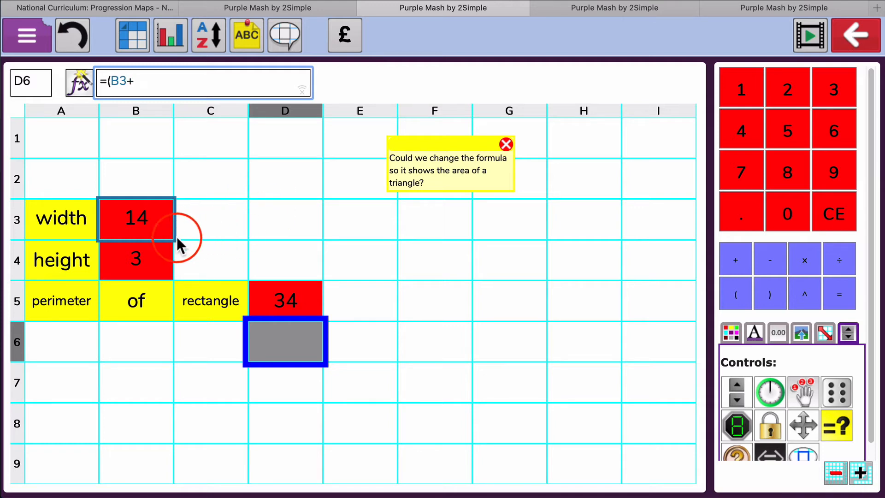
pyautogui.click(156, 265)
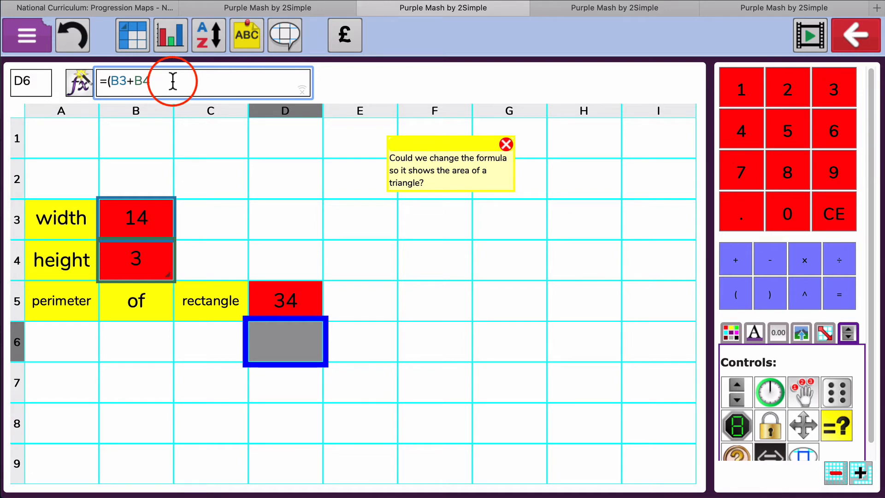
pyautogui.write(')')
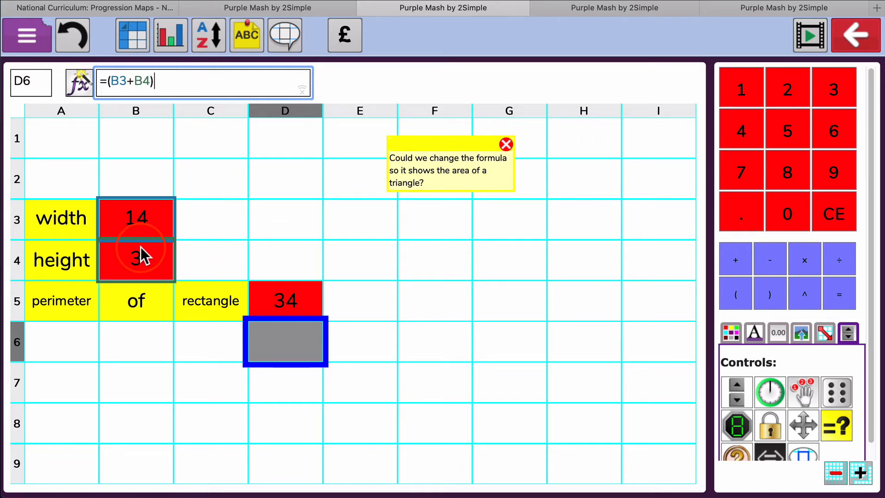
pyautogui.write('*2')
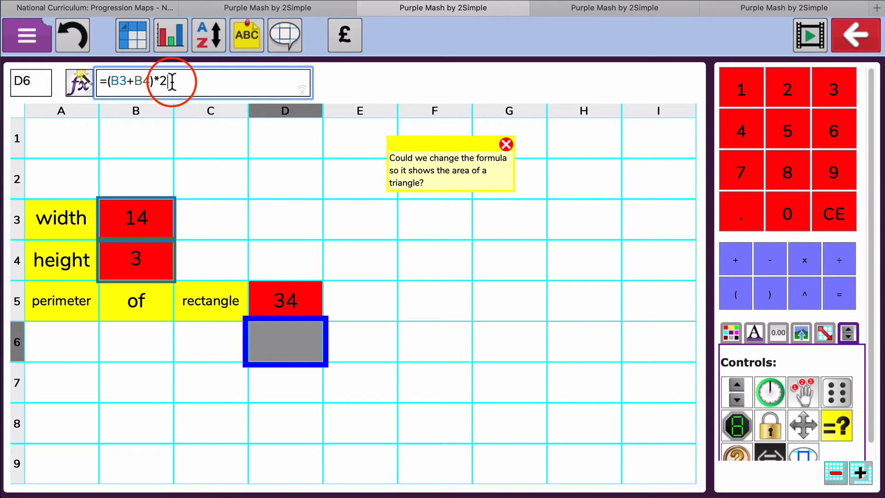
pyautogui.press('Return')
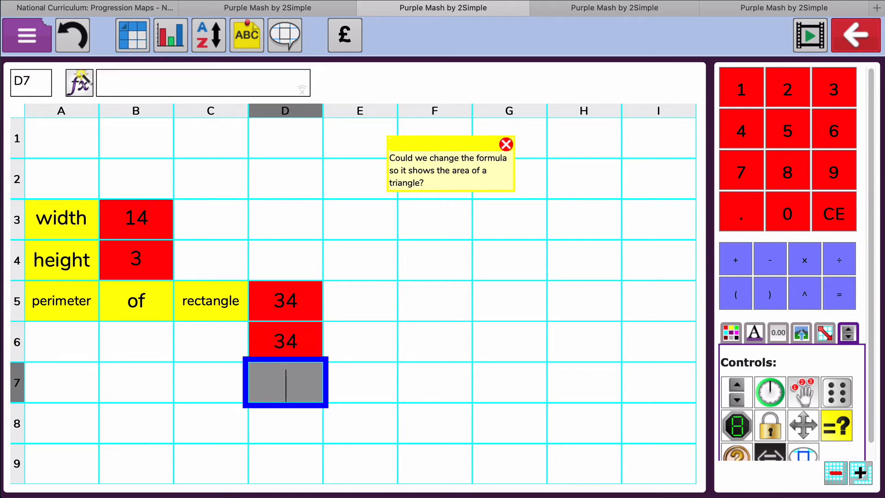
# - Change the rectangle's width in B3 to 1 and its height in B4 to 6
pyautogui.click(157, 216)
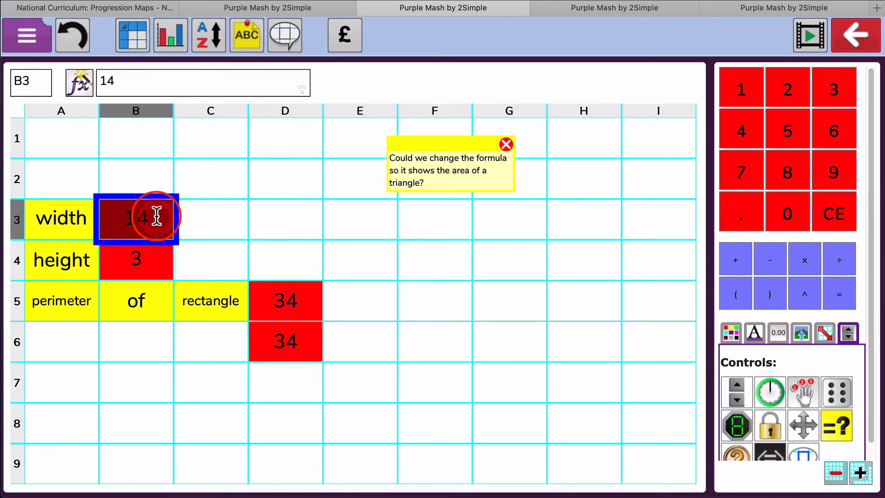
pyautogui.press('BackSpace')
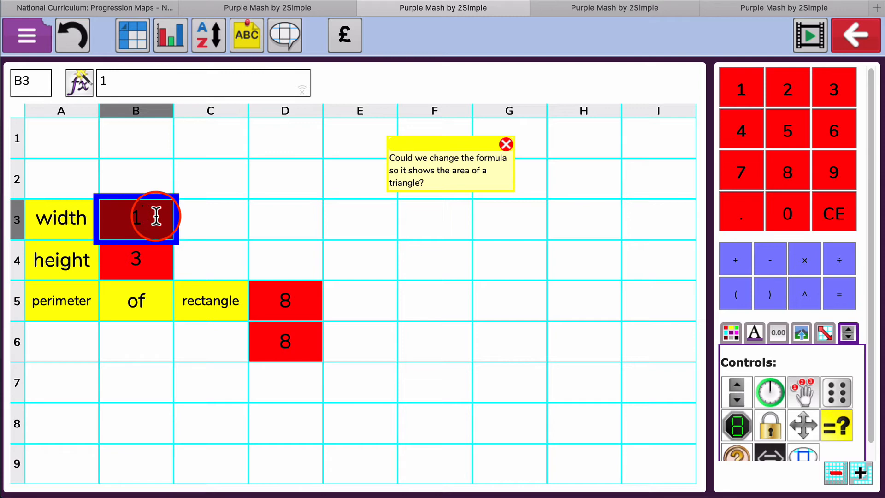
pyautogui.click(164, 259)
pyautogui.press('BackSpace')
pyautogui.write('6')
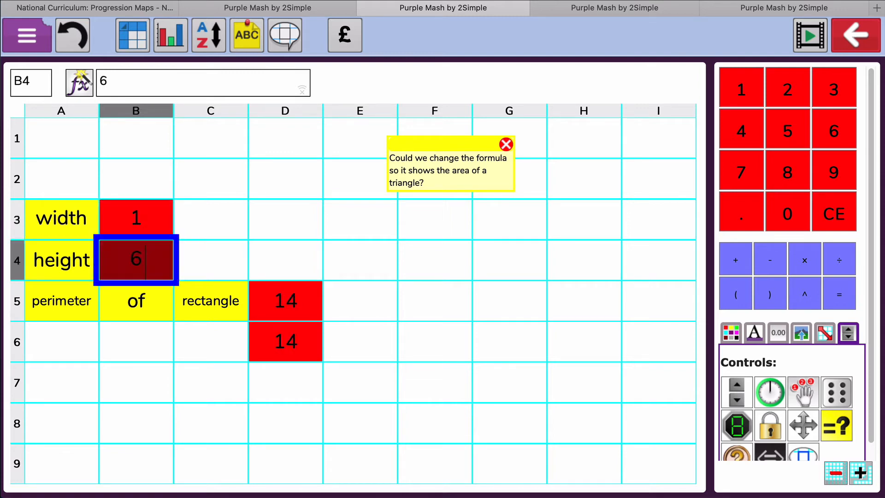
# - Compare the two perimeter formulas in D5 and D6
pyautogui.click(310, 293)
pyautogui.click(297, 341)
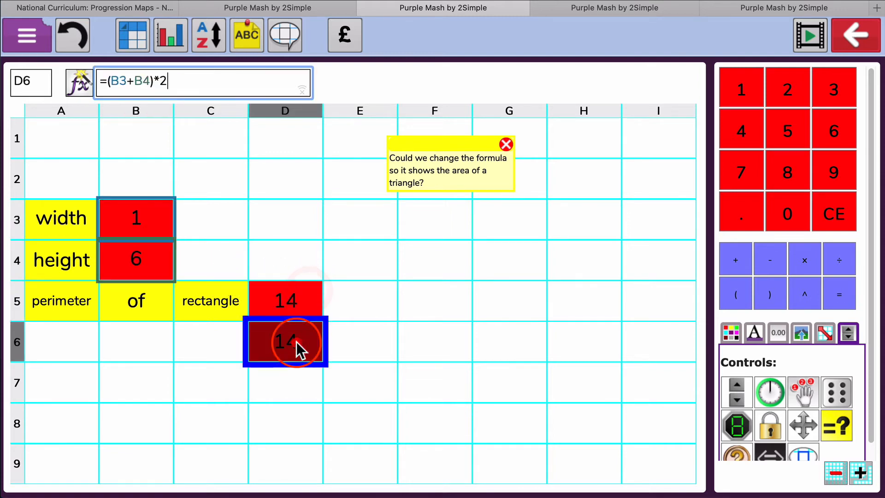
pyautogui.click(294, 315)
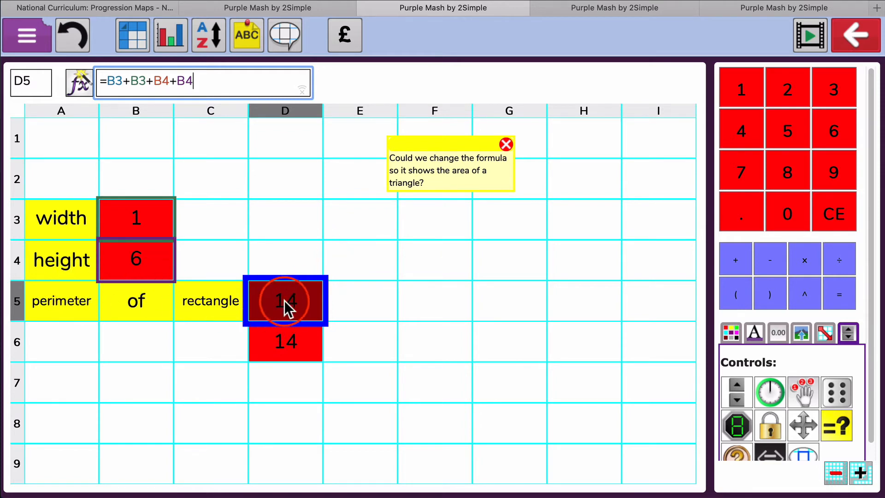
# - Clear both perimeter formulas from column D by emptying cells D5 to D7
pyautogui.moveTo(286, 380); pyautogui.dragTo(287, 292)
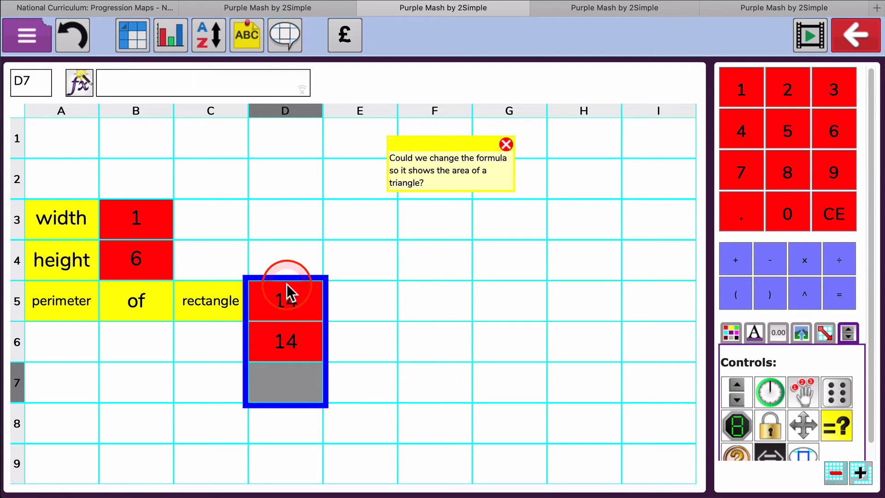
pyautogui.press('Delete')
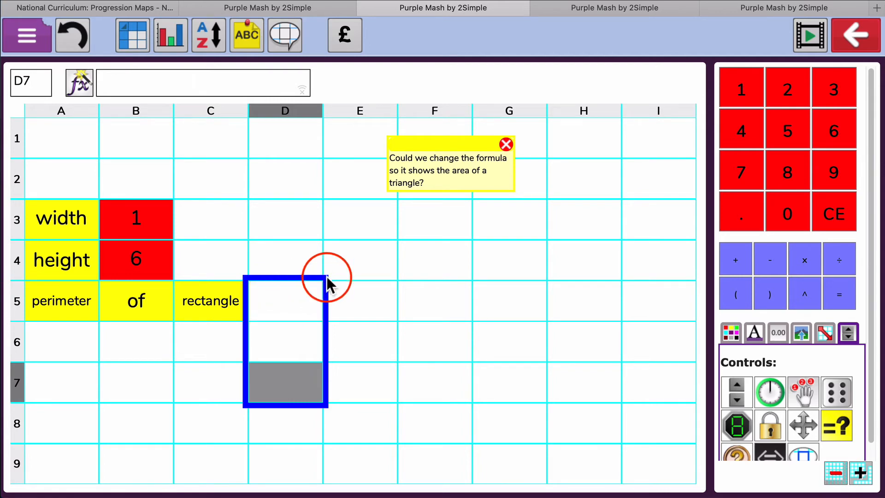
pyautogui.click(299, 242)
# - Replace the label "perimeter" in A5 with "area"
pyautogui.click(74, 293)
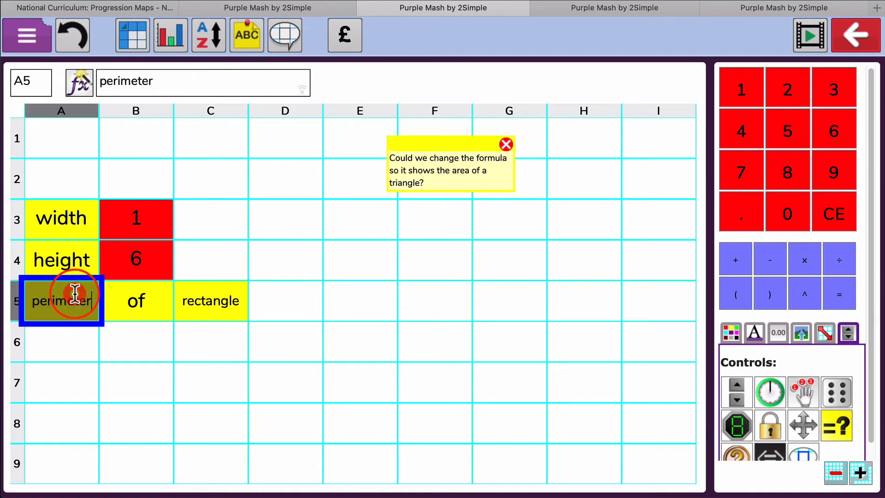
pyautogui.press('BackSpace')
pyautogui.press('BackSpace')
pyautogui.press('BackSpace')
pyautogui.press('BackSpace')
pyautogui.press('BackSpace')
pyautogui.press('BackSpace')
pyautogui.press('BackSpace')
pyautogui.press('BackSpace')
pyautogui.press('BackSpace')
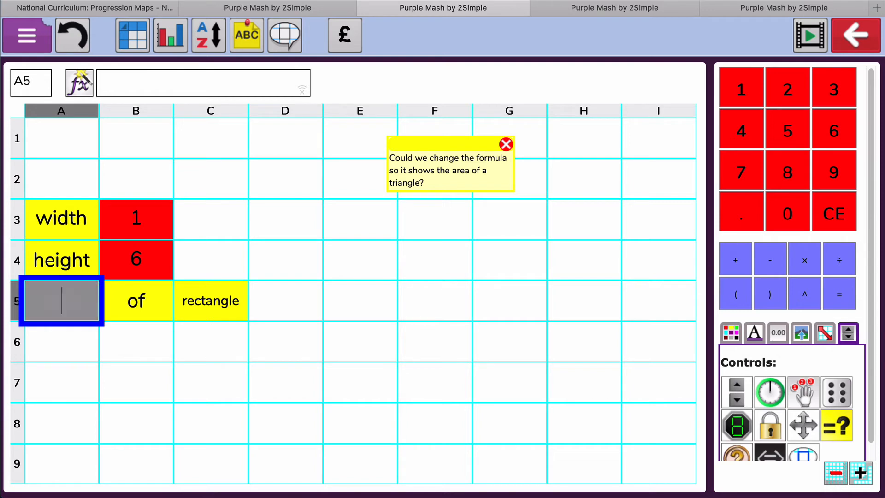
pyautogui.write('area')
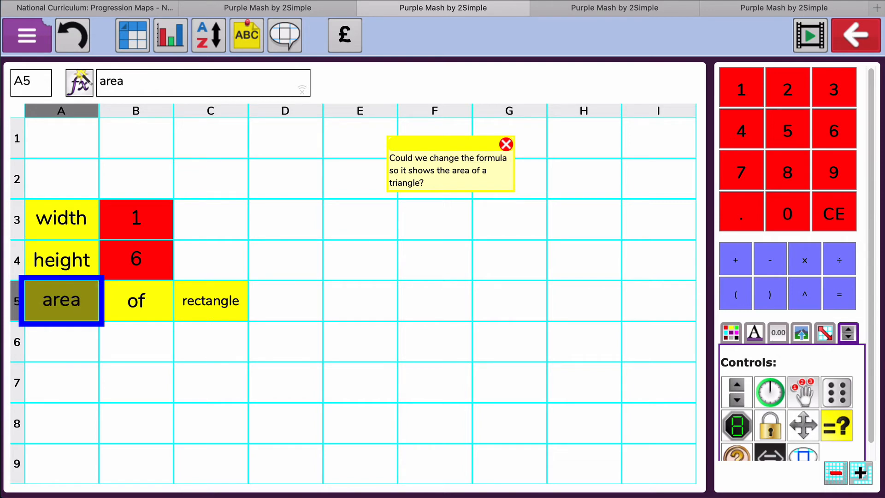
# - Replace the label "rectangle" in C5 with "triangle"
pyautogui.press('Right')
pyautogui.press('Right')
pyautogui.press('BackSpace')
pyautogui.press('BackSpace')
pyautogui.press('BackSpace')
pyautogui.press('BackSpace')
pyautogui.press('BackSpace')
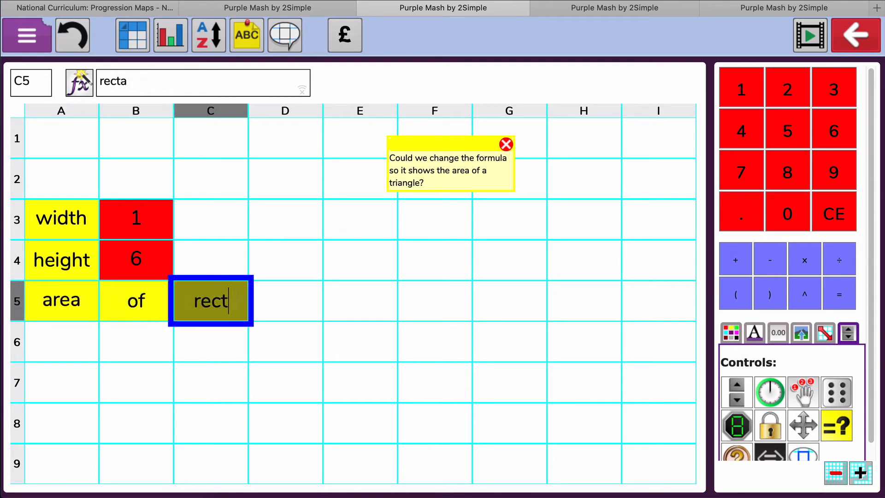
pyautogui.press('BackSpace')
pyautogui.press('BackSpace')
pyautogui.press('BackSpace')
pyautogui.press('BackSpace')
pyautogui.write('triang')
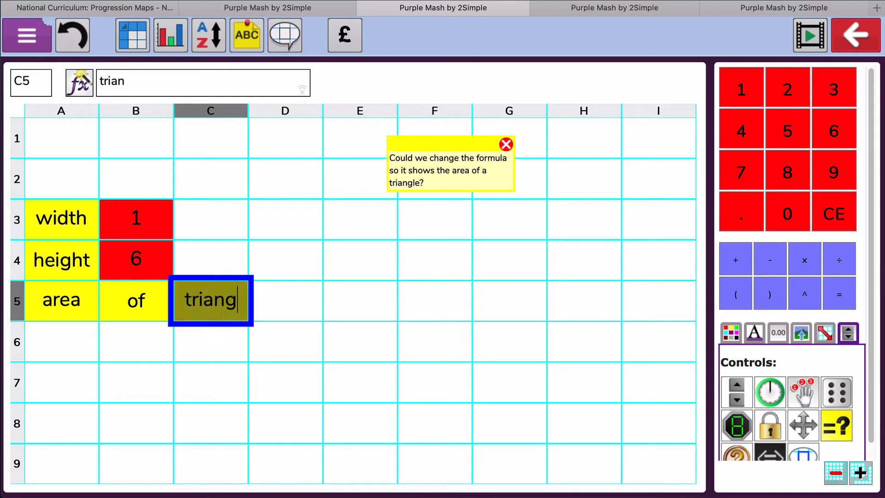
pyautogui.write('le')
# - Enter the triangle area formula =(B3*B4)/2 in D5, multiplying width by height and halving the product
pyautogui.press('Right')
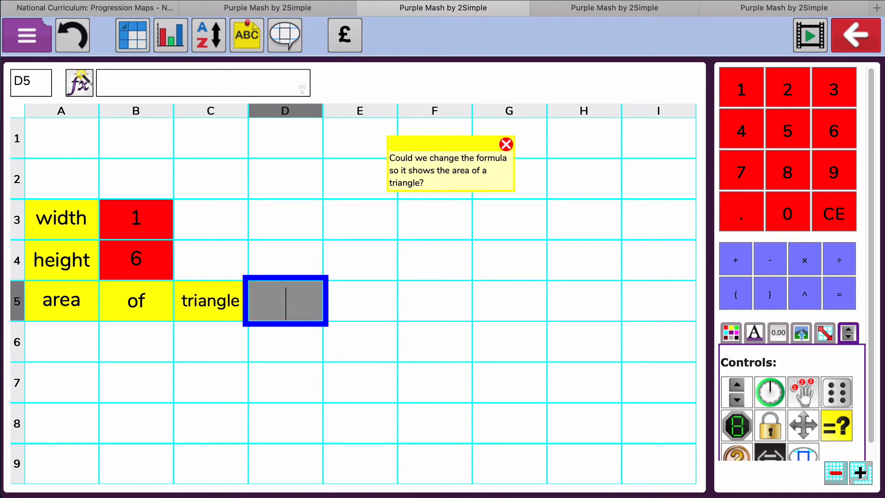
pyautogui.write('=')
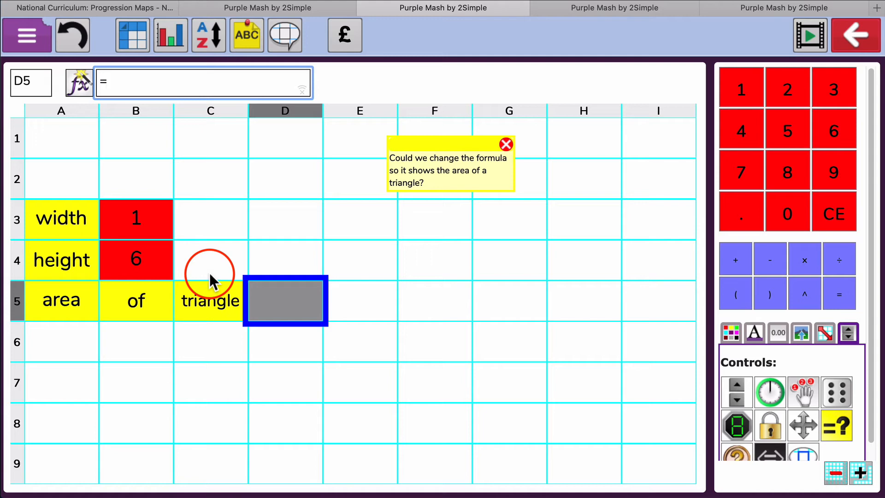
pyautogui.write('(')
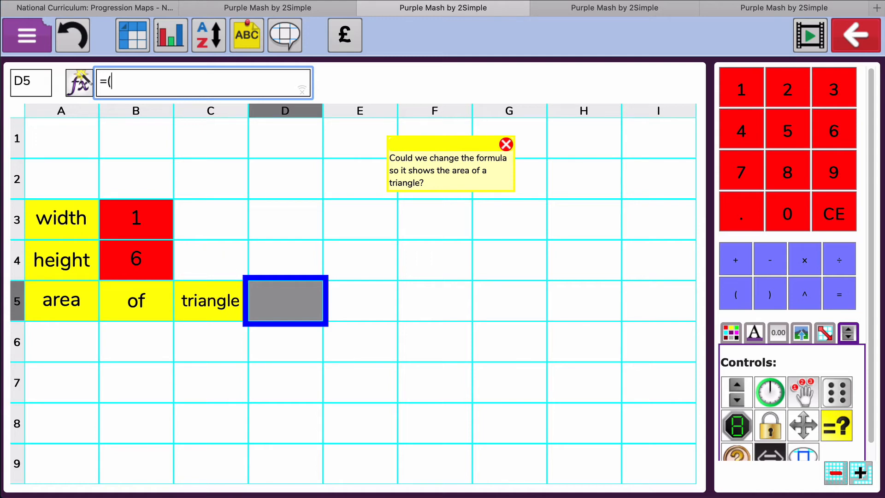
pyautogui.click(159, 213)
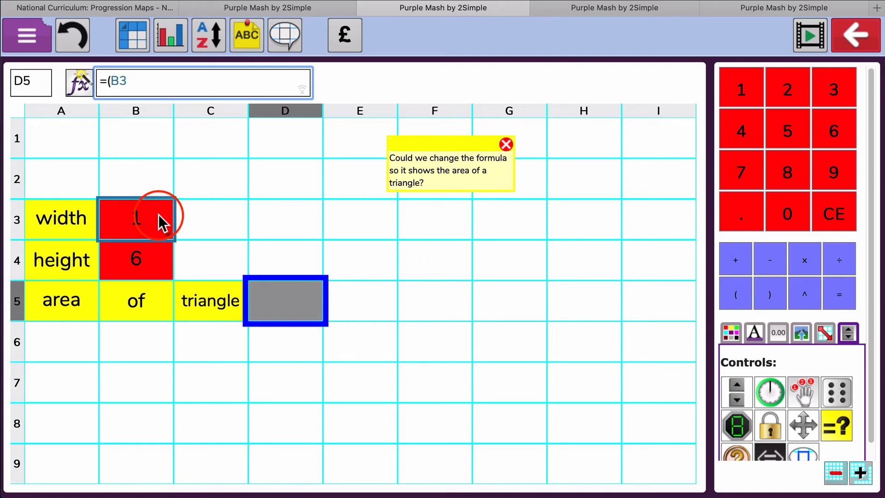
pyautogui.write('*')
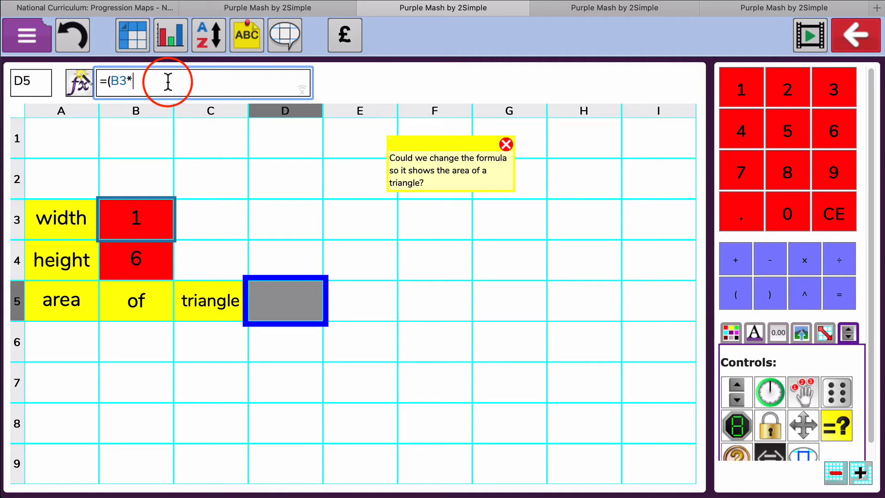
pyautogui.write('b4')
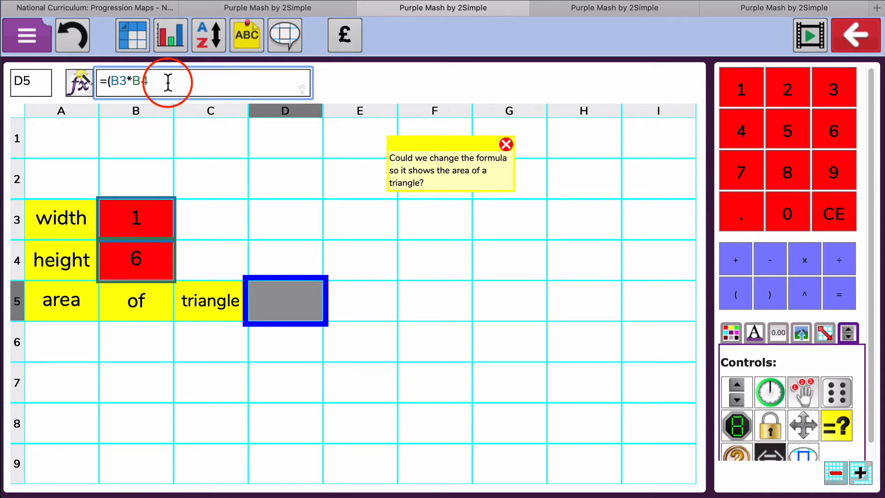
pyautogui.write(')/')
pyautogui.write('2')
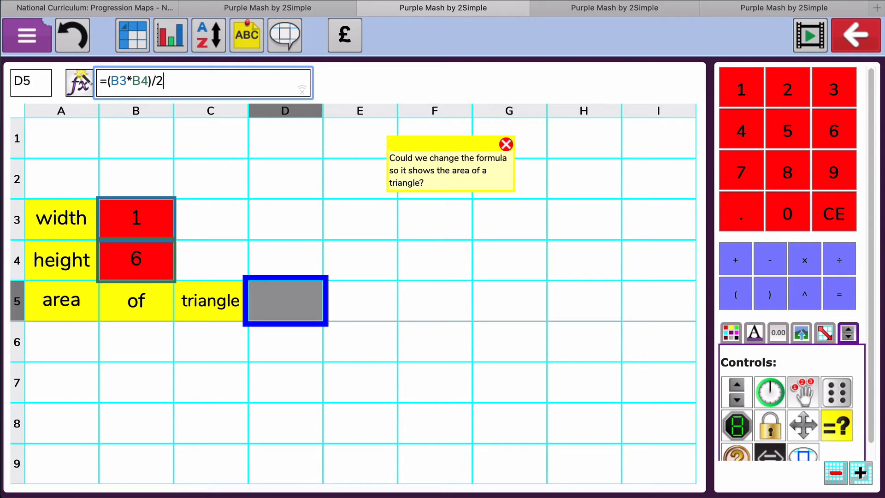
pyautogui.press('Return')
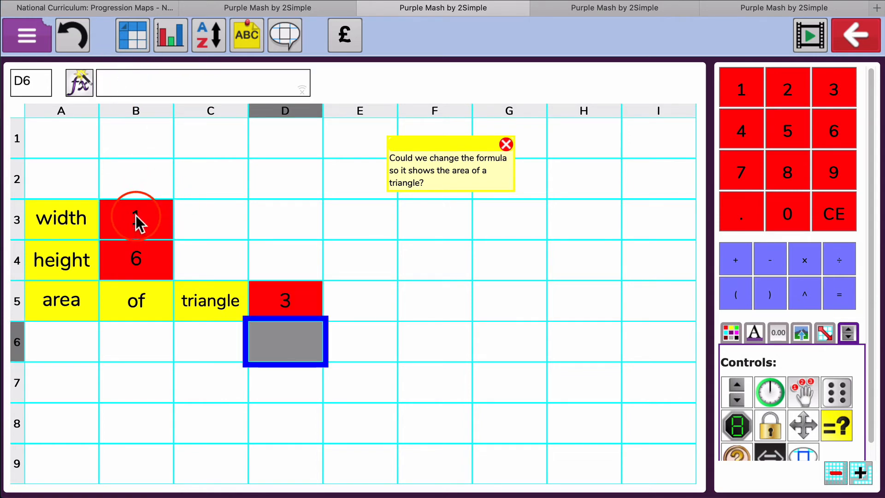
# - Change the triangle's width in B3 to 45
pyautogui.click(139, 219)
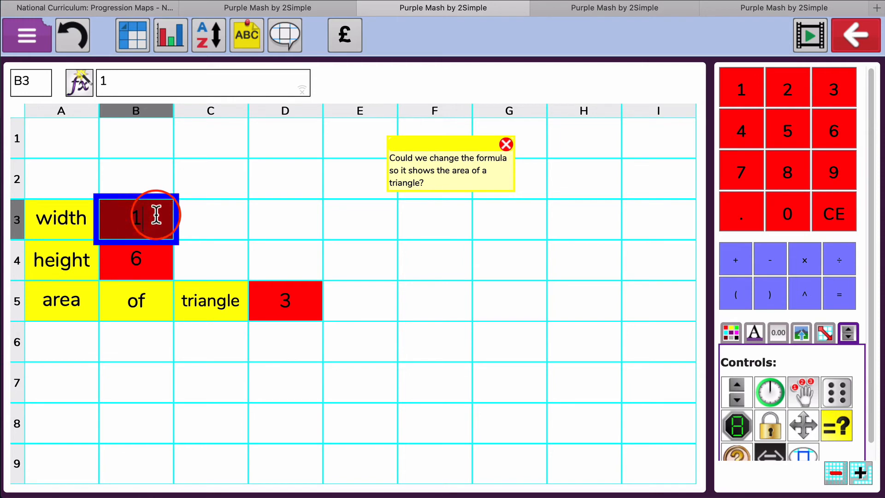
pyautogui.press('BackSpace')
pyautogui.write('45')
pyautogui.press('Return')
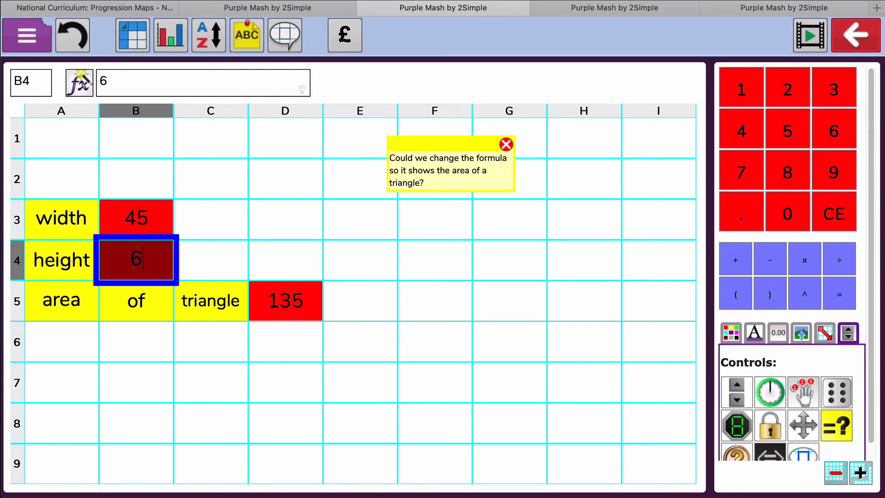
# - Examine the triangle area formula in D5, including its brackets and the cells it references
pyautogui.press('Down')
pyautogui.press('Down')
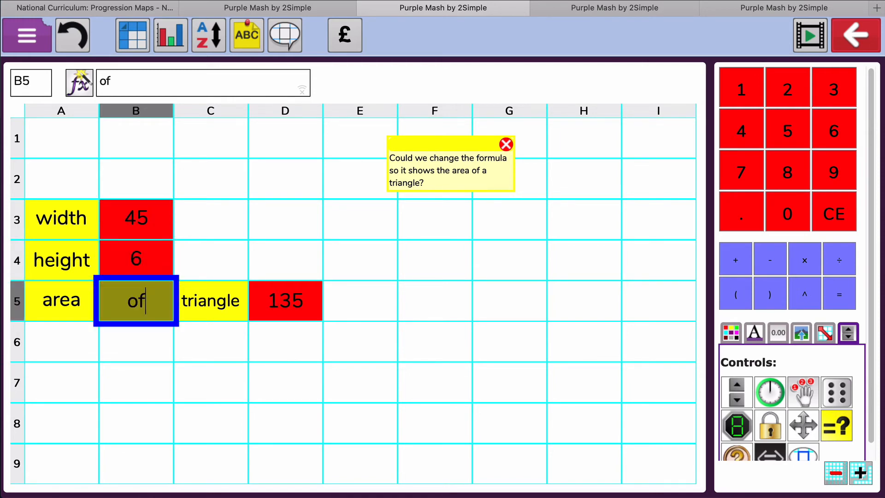
pyautogui.press('Up')
pyautogui.press('Right')
pyautogui.press('Right')
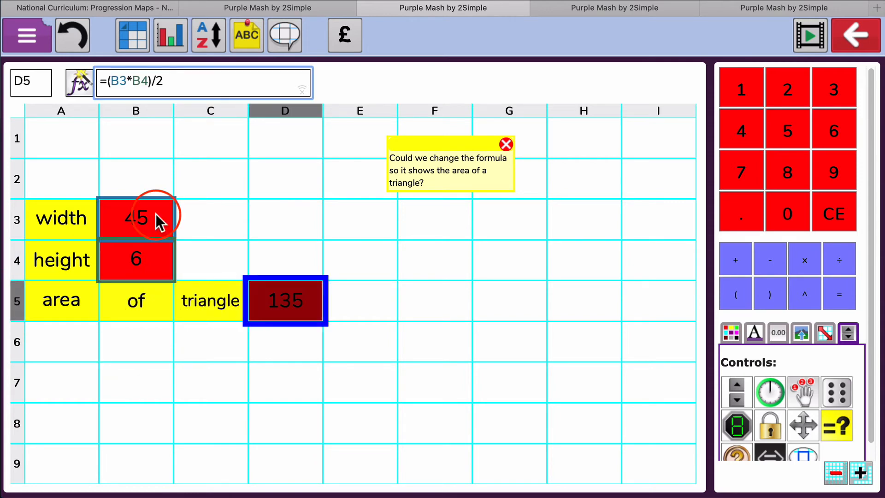
pyautogui.click(171, 81)
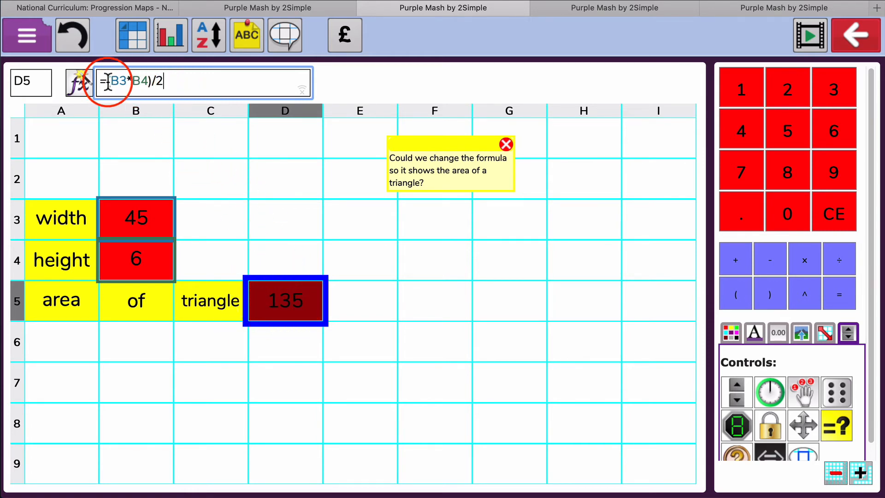
# - Review the divide-by-2 part of the triangle area formula in D5 and the width value in B3 that it uses
pyautogui.moveTo(162, 76)
pyautogui.mouseDown()
pyautogui.moveTo(79, 79)
pyautogui.moveTo(174, 79)
pyautogui.mouseUp()
pyautogui.click(174, 79)
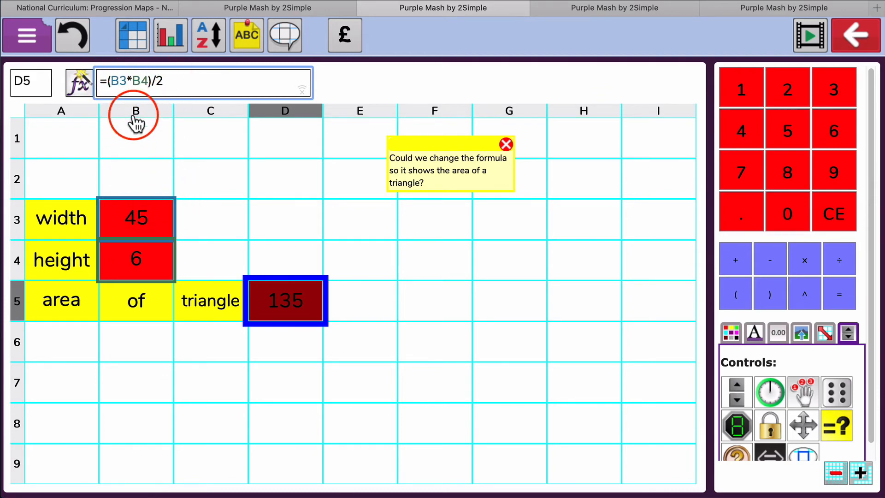
pyautogui.click(144, 213)
pyautogui.click(158, 216)
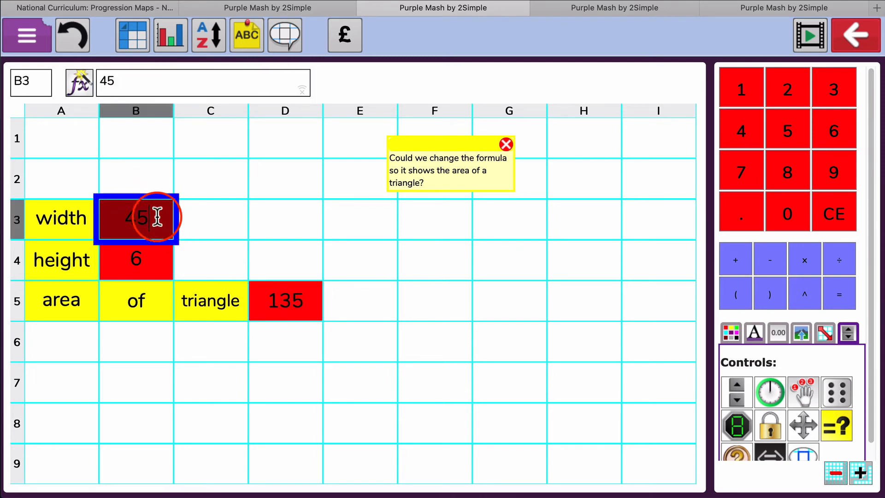
pyautogui.click(292, 306)
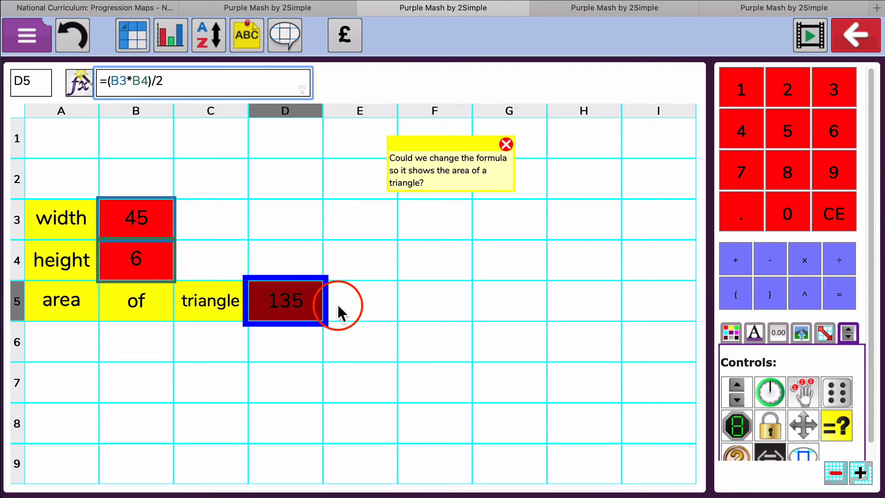
# - Switch to the number sequences spreadsheet and move its nth term note away from the working cells, over columns G and H
pyautogui.click(607, 7)
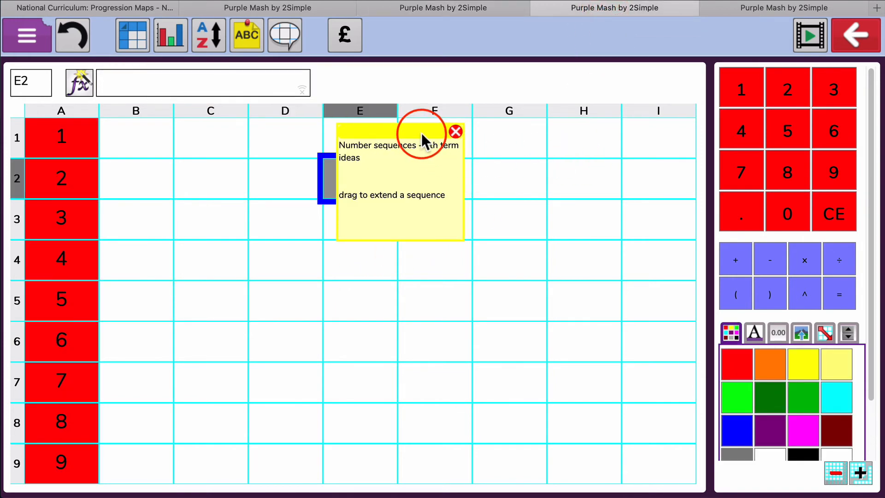
pyautogui.moveTo(422, 132); pyautogui.dragTo(490, 129)
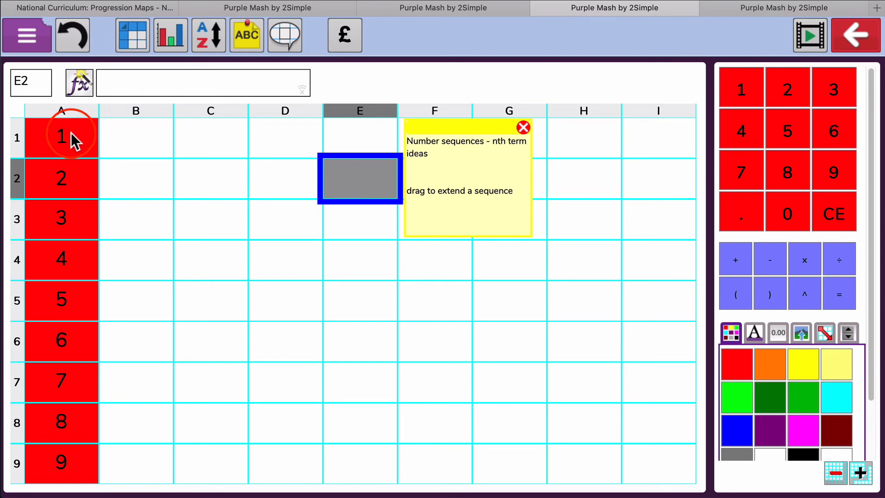
pyautogui.click(128, 140)
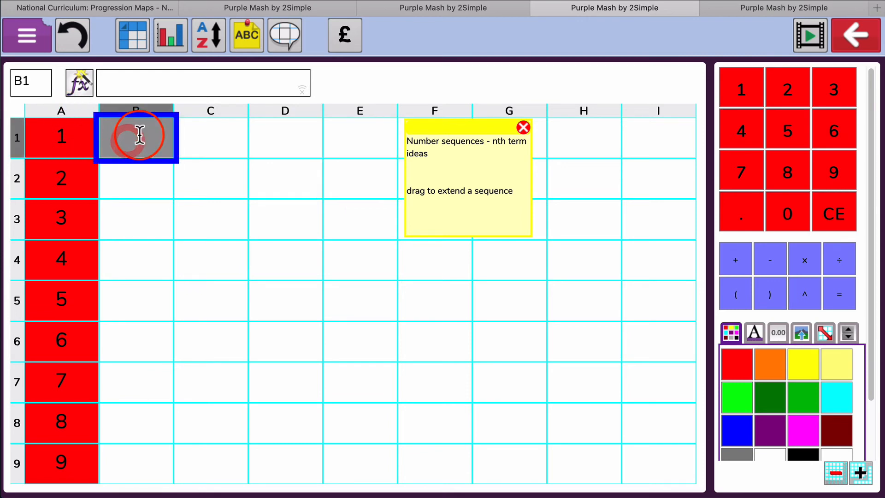
pyautogui.click(137, 178)
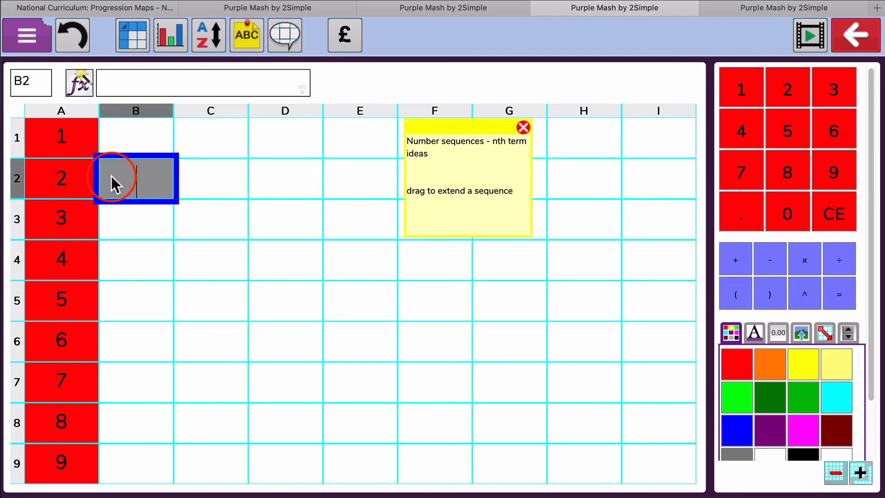
pyautogui.click(124, 219)
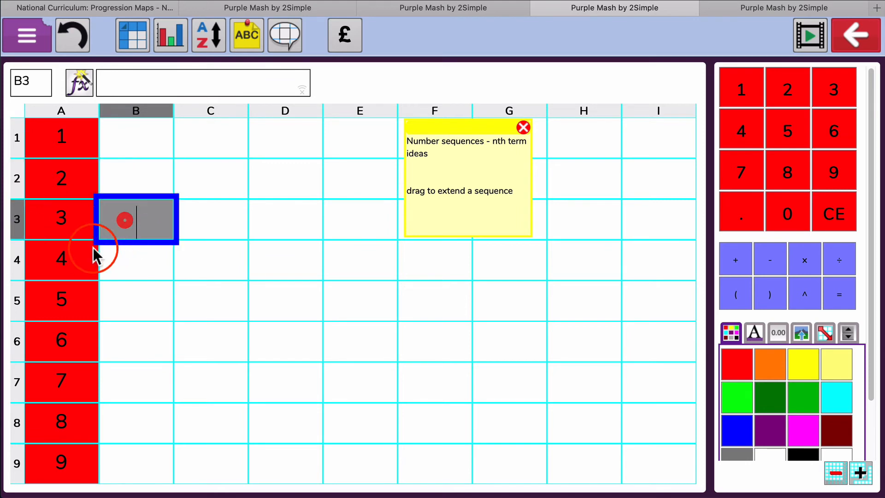
pyautogui.click(147, 252)
pyautogui.click(121, 291)
pyautogui.click(123, 347)
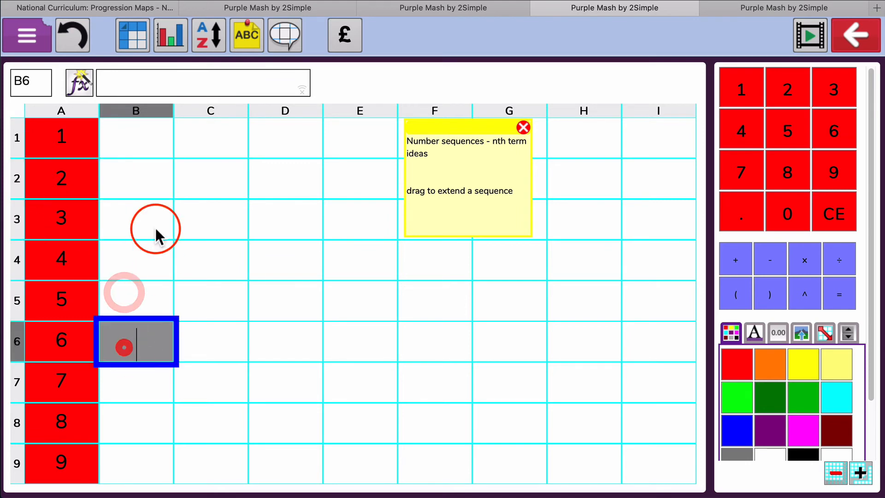
pyautogui.moveTo(422, 126); pyautogui.dragTo(497, 126)
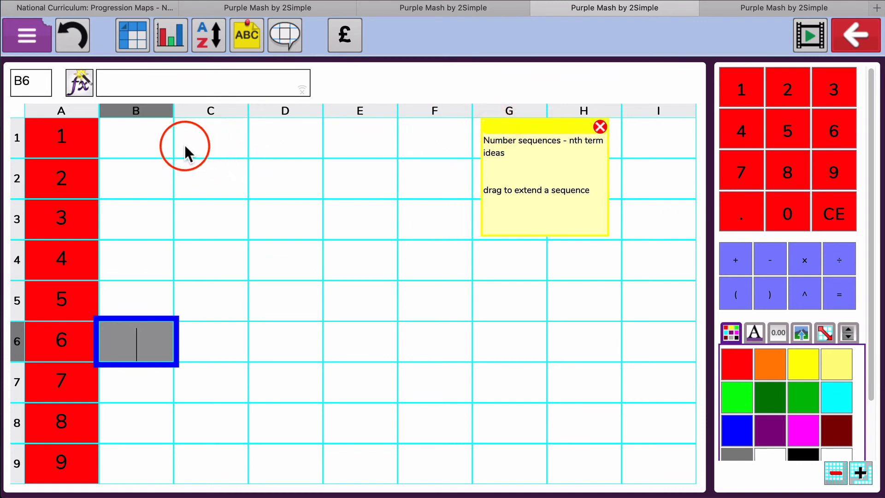
# - Enter the rule label "add 2" in E1
pyautogui.click(280, 131)
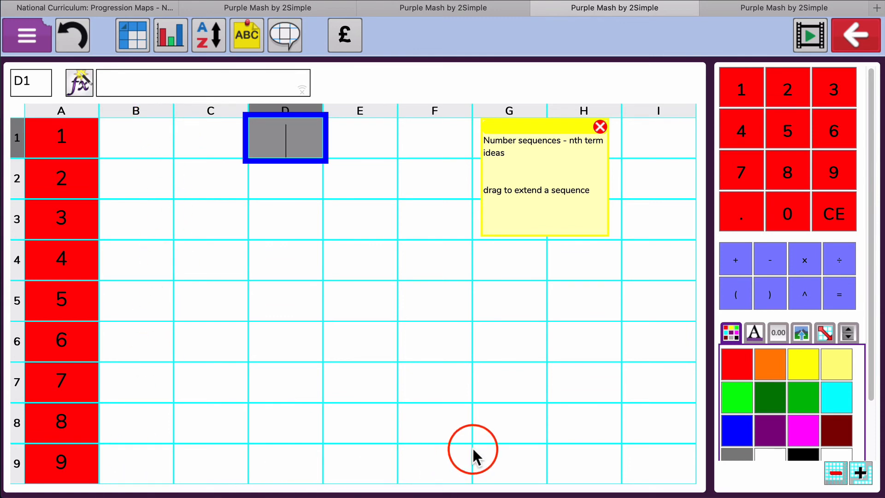
pyautogui.click(379, 144)
pyautogui.write('add 2')
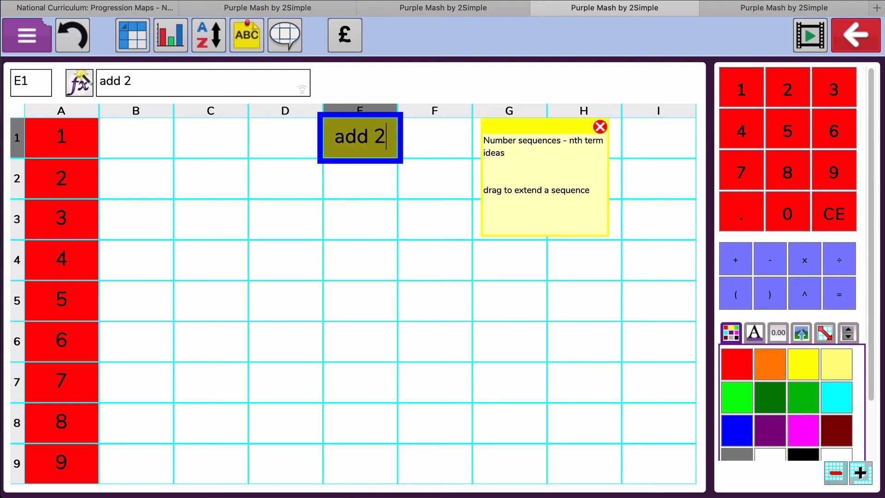
pyautogui.press('Return')
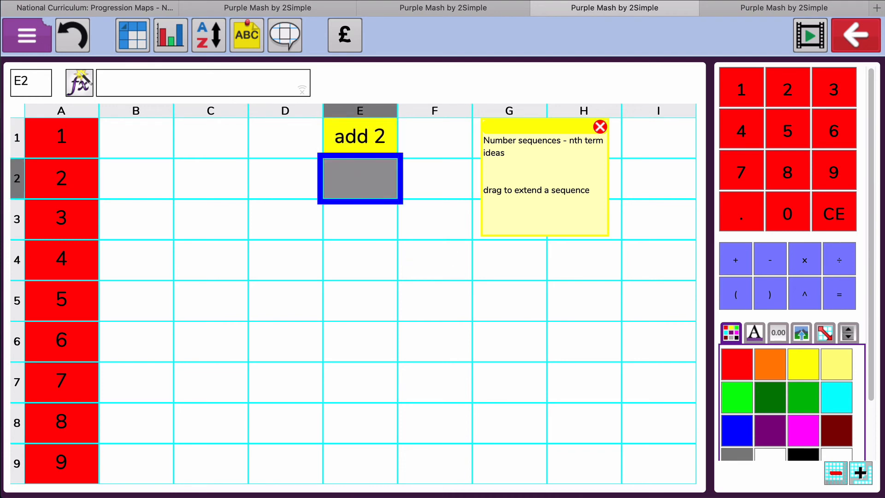
# - Enter the formula =A1+2 in B1 to add 2 to the first number in column A
pyautogui.click(129, 131)
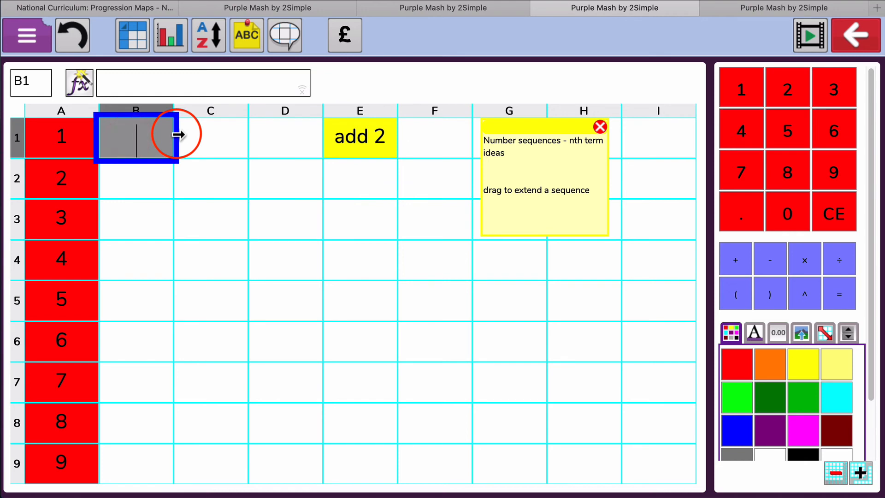
pyautogui.write('=')
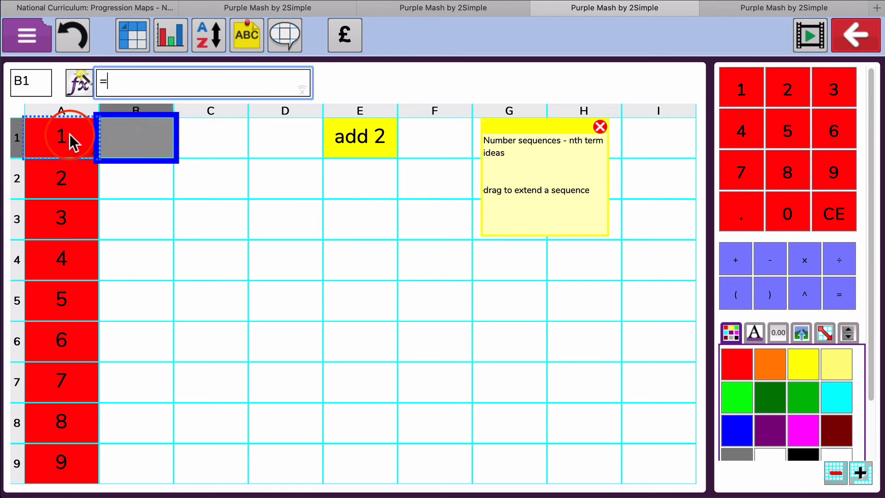
pyautogui.click(73, 134)
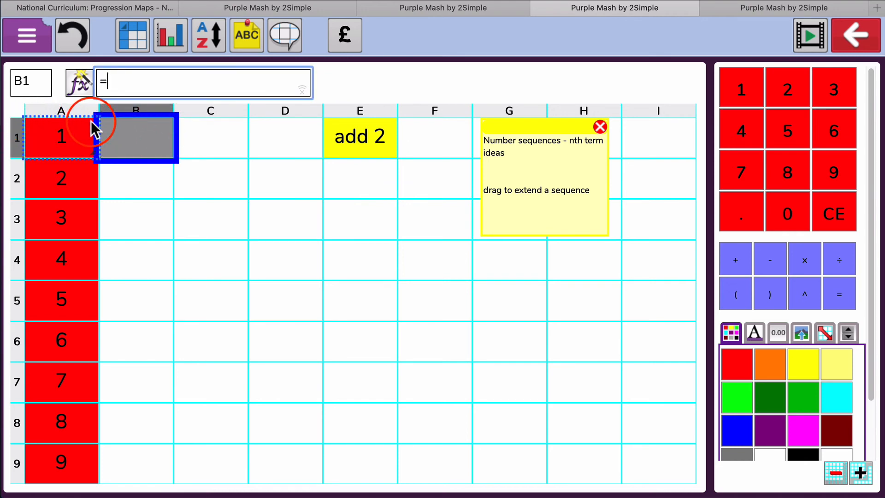
pyautogui.click(118, 81)
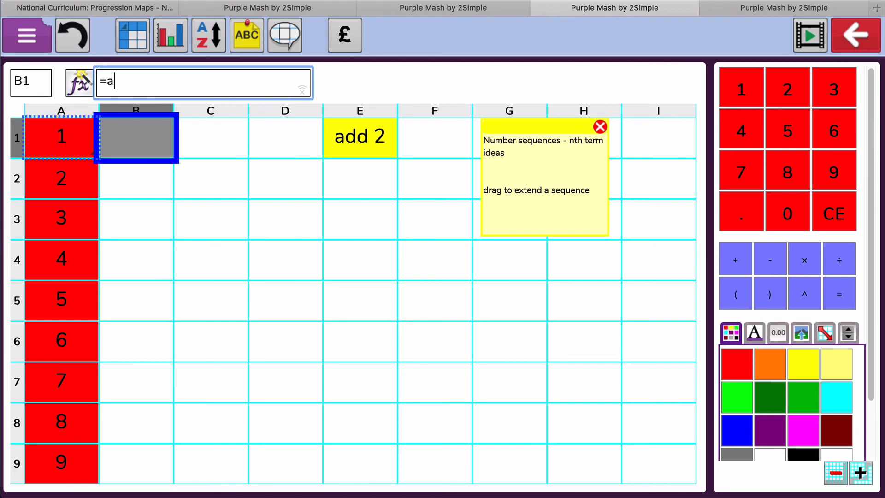
pyautogui.write('A1')
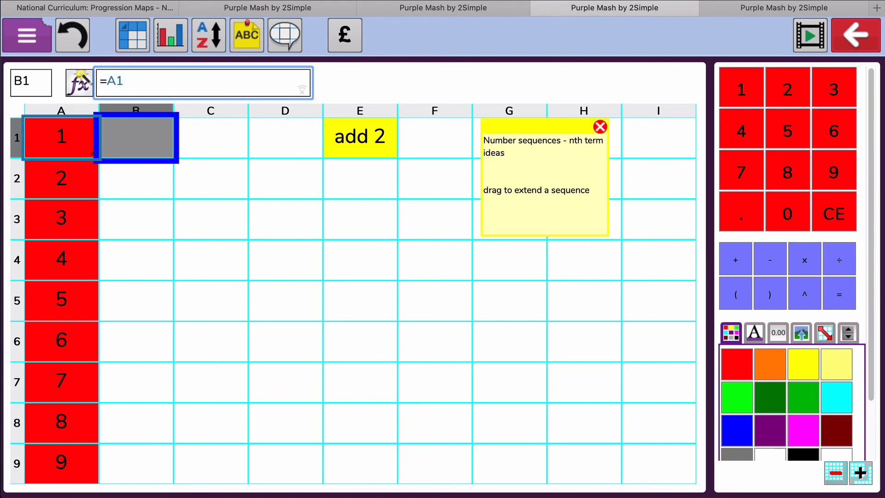
pyautogui.write('+2')
pyautogui.press('Return')
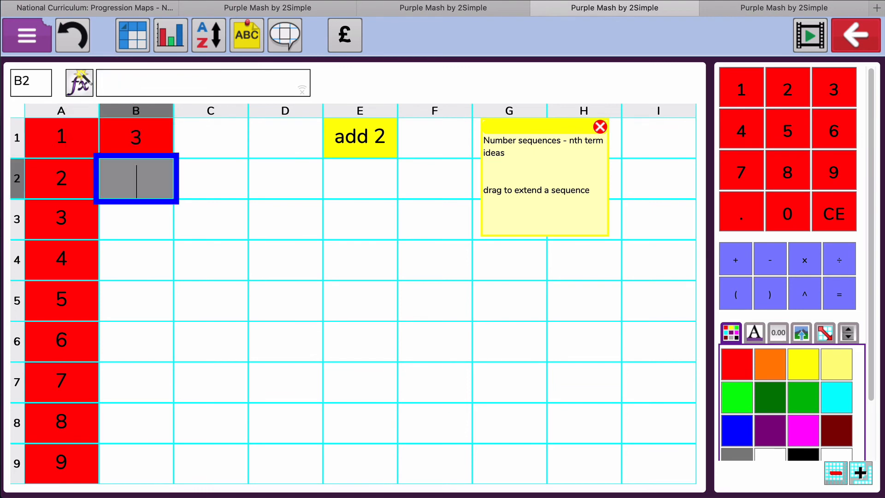
# - Extend the formula in B1 down the column to B9
pyautogui.click(134, 137)
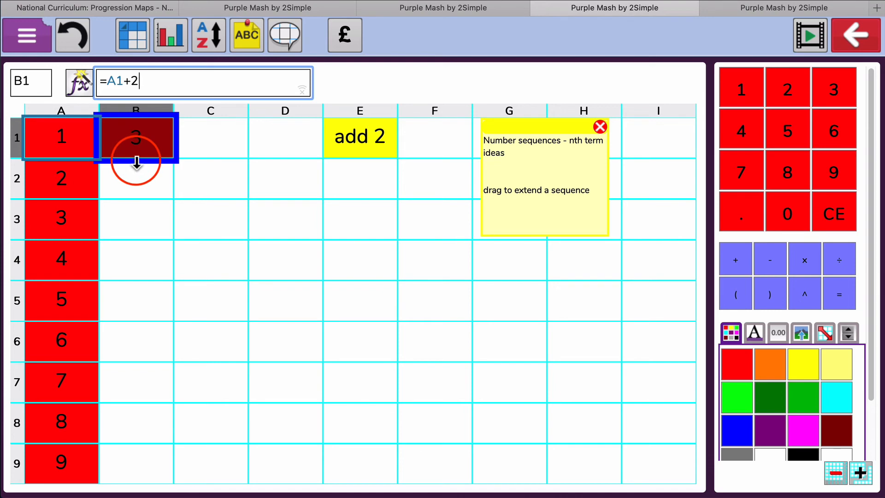
pyautogui.moveTo(136, 163); pyautogui.dragTo(140, 482)
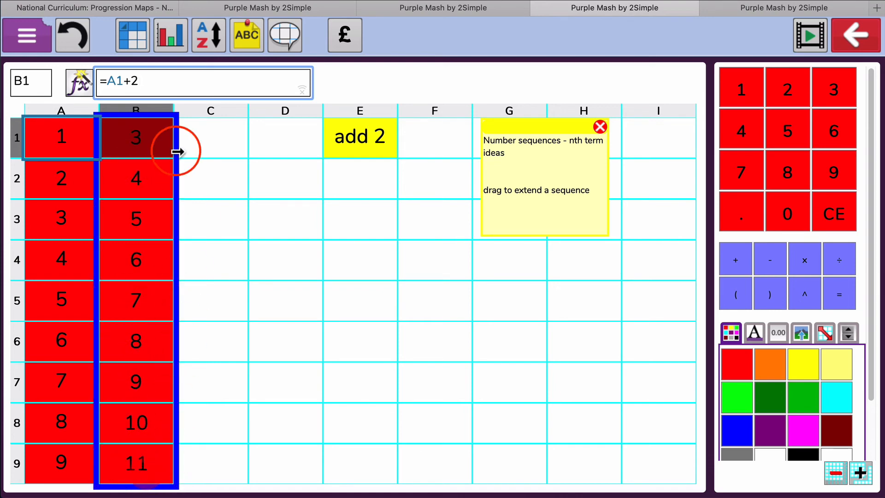
pyautogui.click(229, 150)
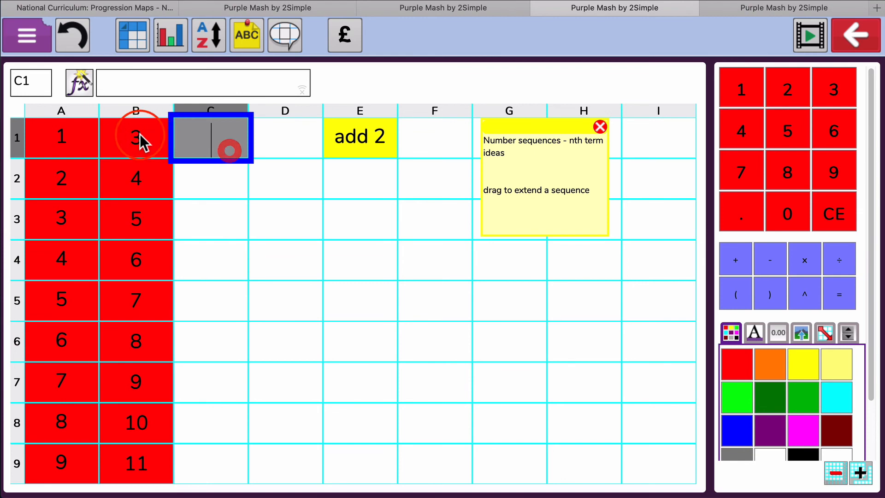
# - Inspect the extended formulas in B4, B5 and B6
pyautogui.click(138, 264)
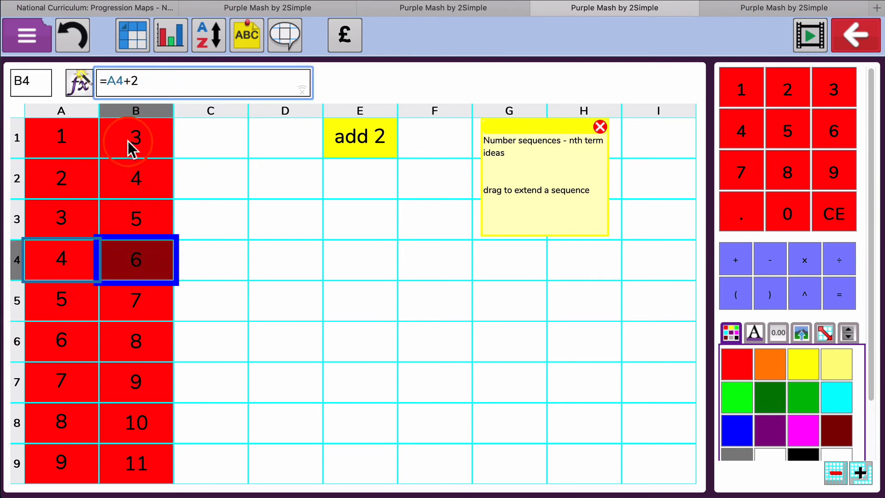
pyautogui.click(120, 295)
pyautogui.click(141, 348)
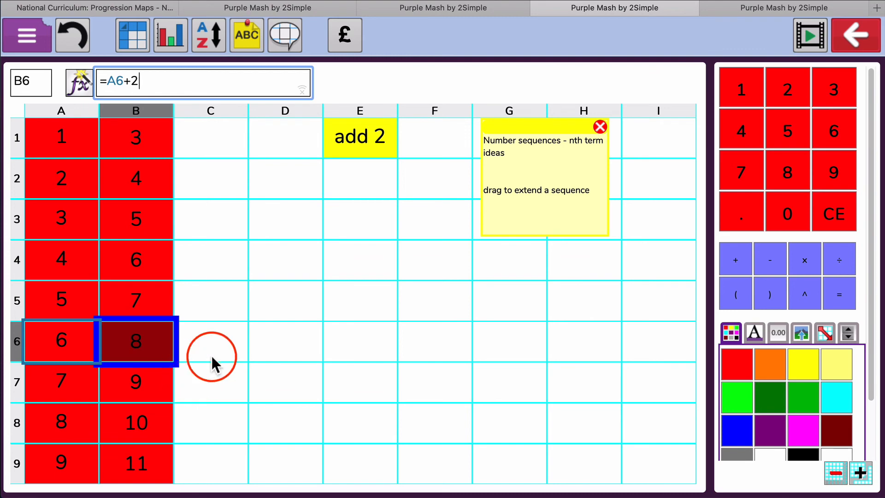
# - Fill the sequence cells B1 to B9 with pale yellow
pyautogui.click(151, 220)
pyautogui.moveTo(151, 221); pyautogui.dragTo(160, 267)
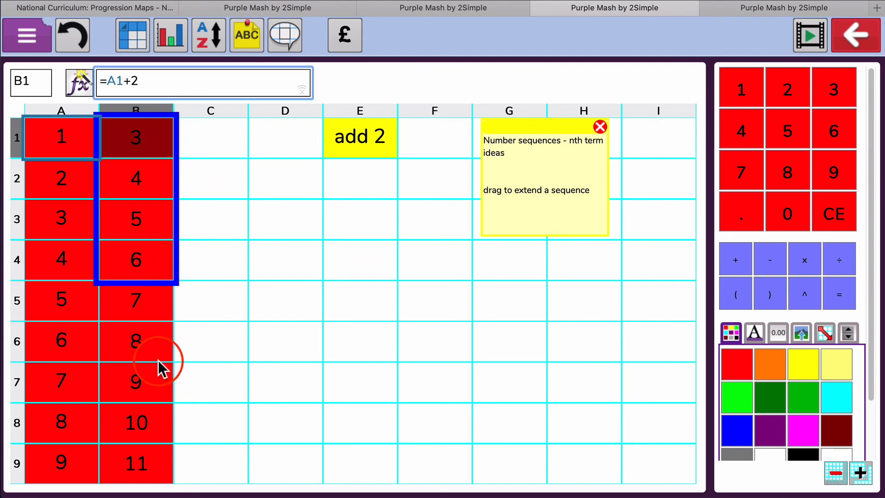
pyautogui.click(143, 454)
pyautogui.moveTo(144, 130); pyautogui.dragTo(148, 469)
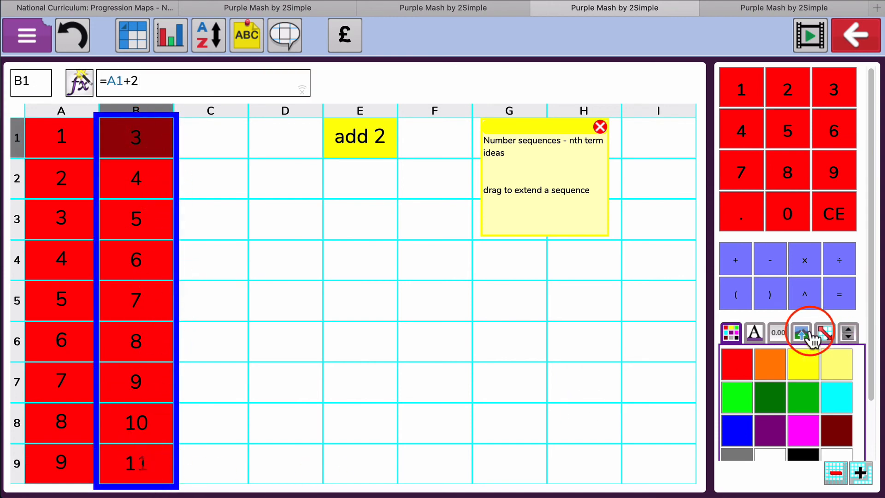
pyautogui.click(832, 364)
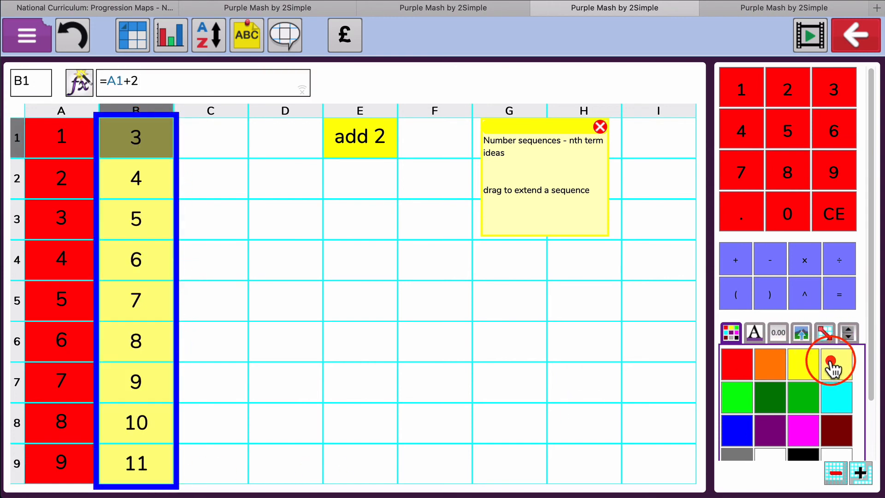
pyautogui.click(206, 139)
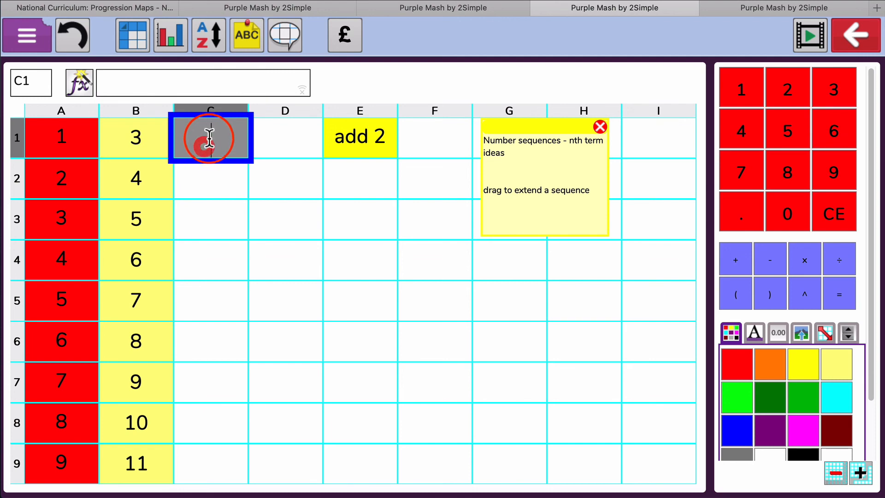
# - Fill E2 with cyan and enter a second rule across row 2: x3 in E2, - in F2 and 4 in G2
pyautogui.click(355, 173)
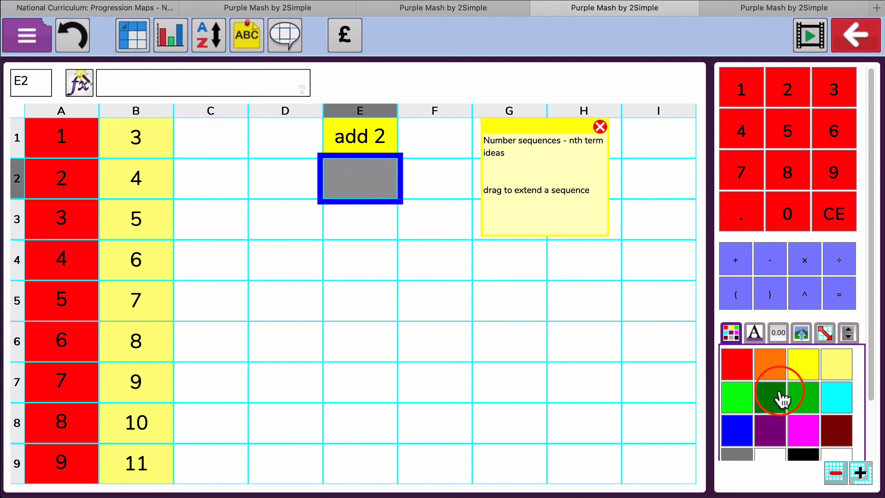
pyautogui.click(832, 391)
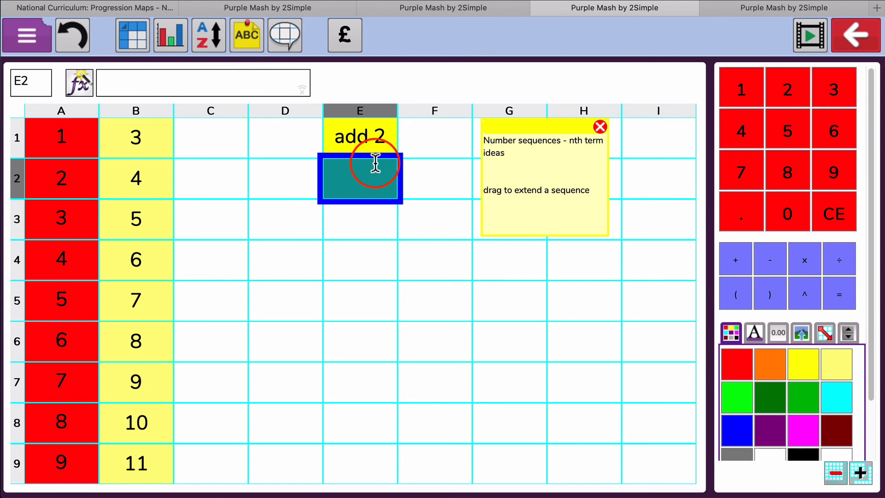
pyautogui.click(374, 210)
pyautogui.click(376, 182)
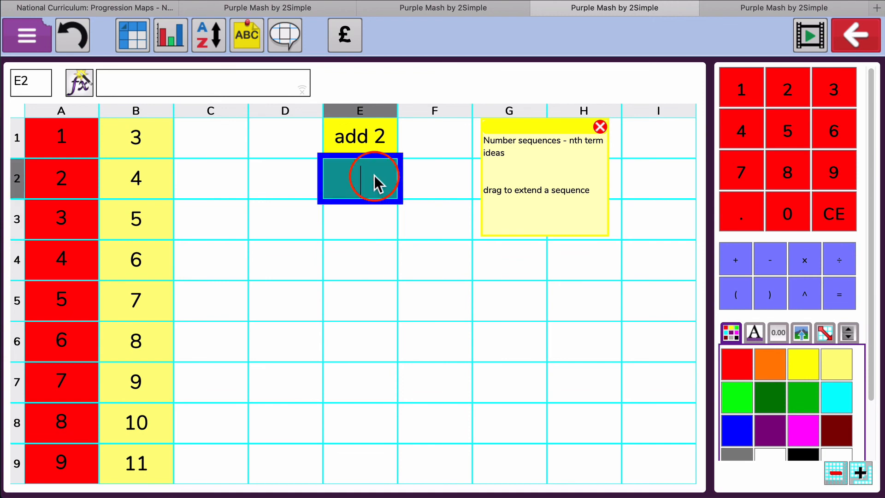
pyautogui.write('x3')
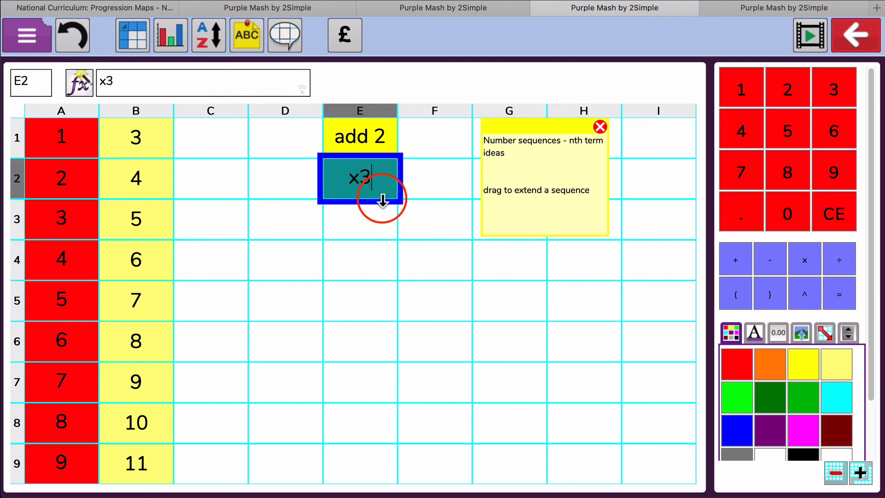
pyautogui.moveTo(382, 201); pyautogui.dragTo(477, 182)
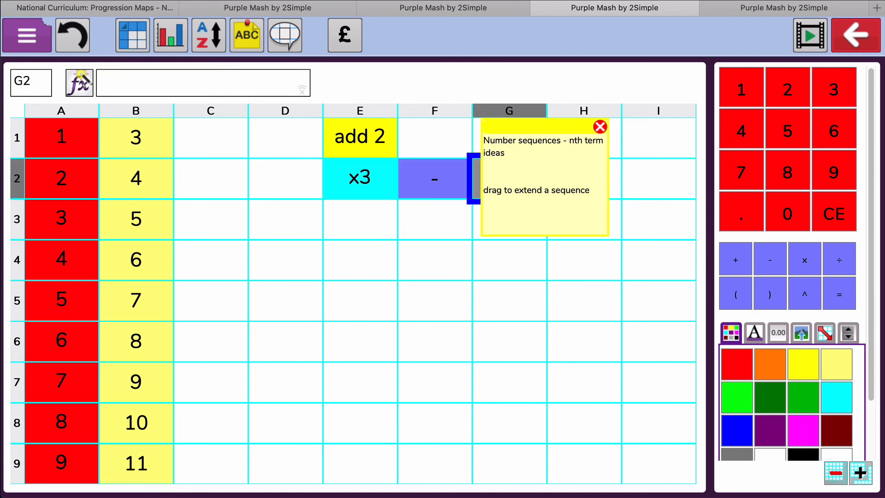
pyautogui.write('4')
# - Complete the rule label in E2 so that it reads x3-4
pyautogui.click(368, 193)
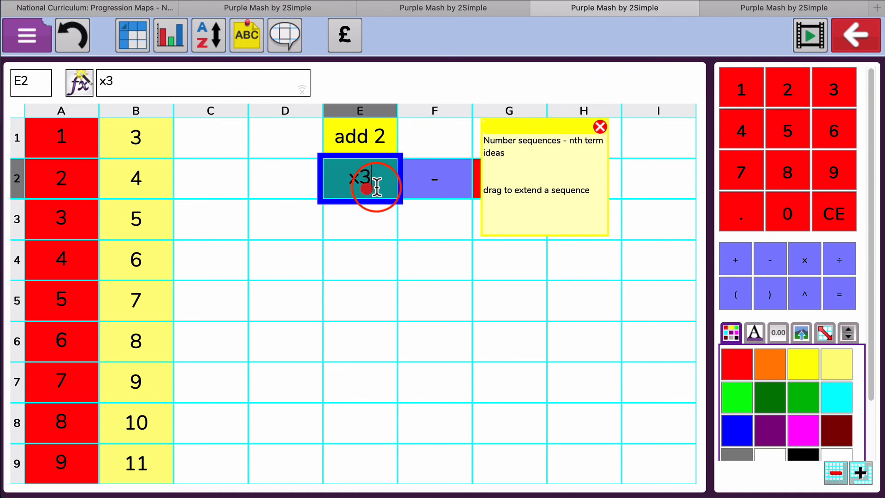
pyautogui.click(190, 88)
pyautogui.write('-')
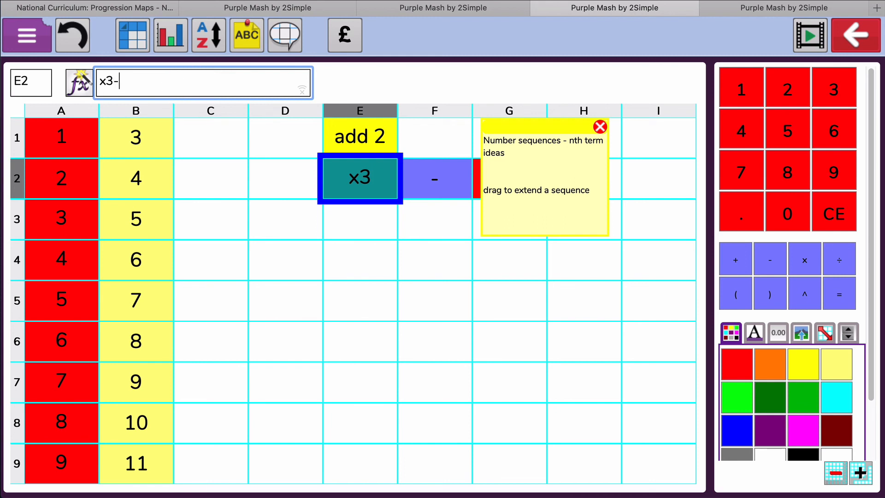
pyautogui.write('4')
pyautogui.press('Return')
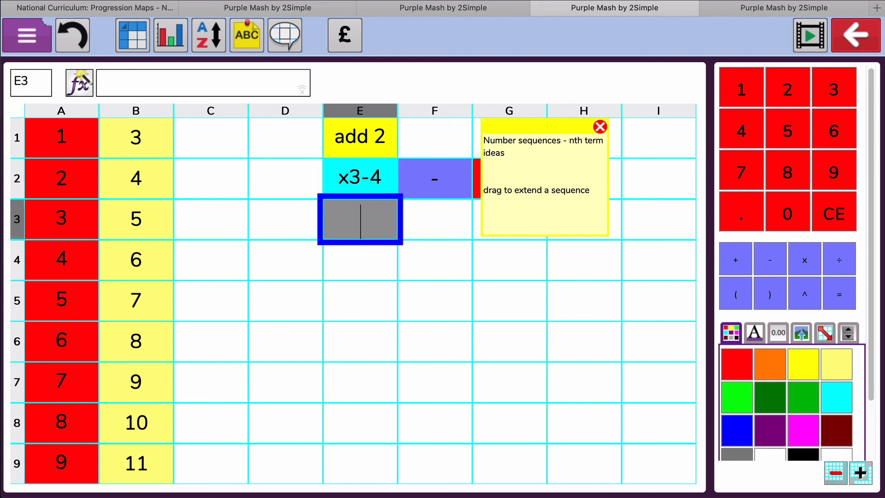
# - Enter the formula =A1*3-4 in C1 to apply the second rule to the first term
pyautogui.click(215, 137)
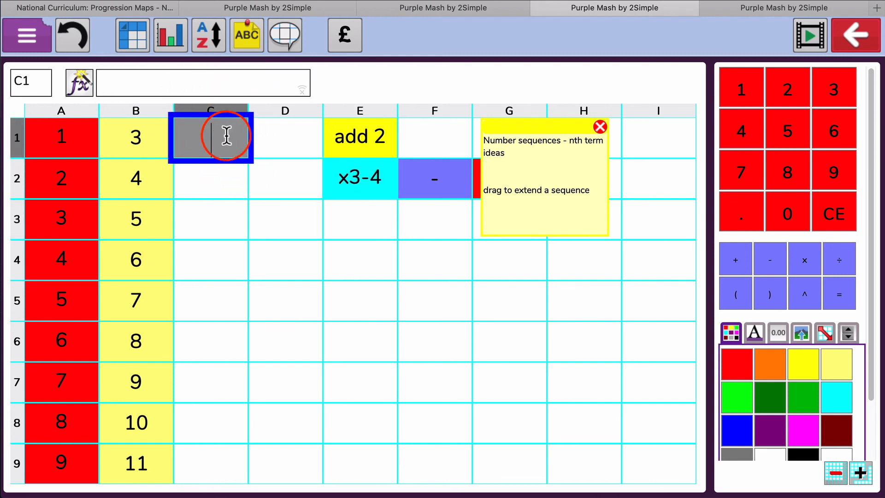
pyautogui.write('=')
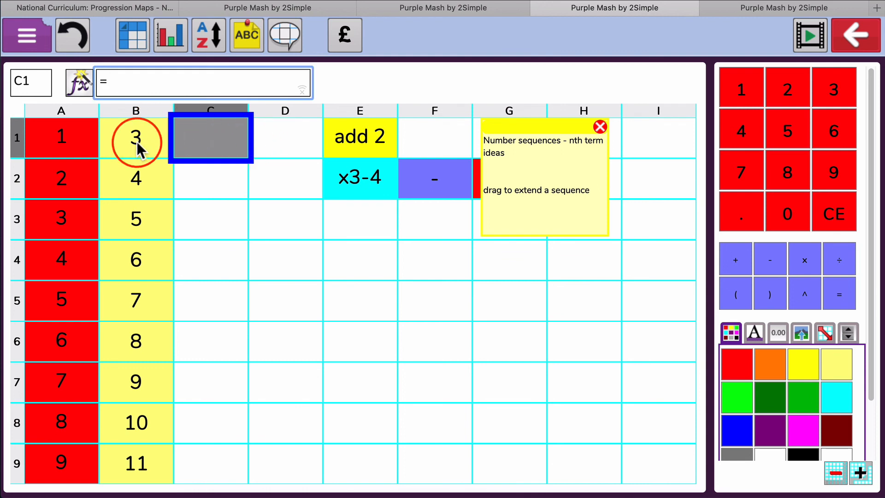
pyautogui.click(63, 136)
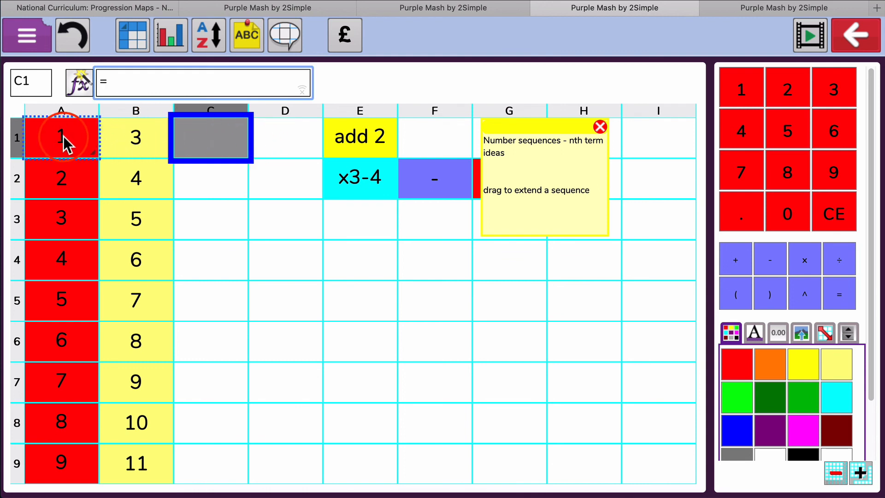
pyautogui.click(141, 81)
pyautogui.write('A1')
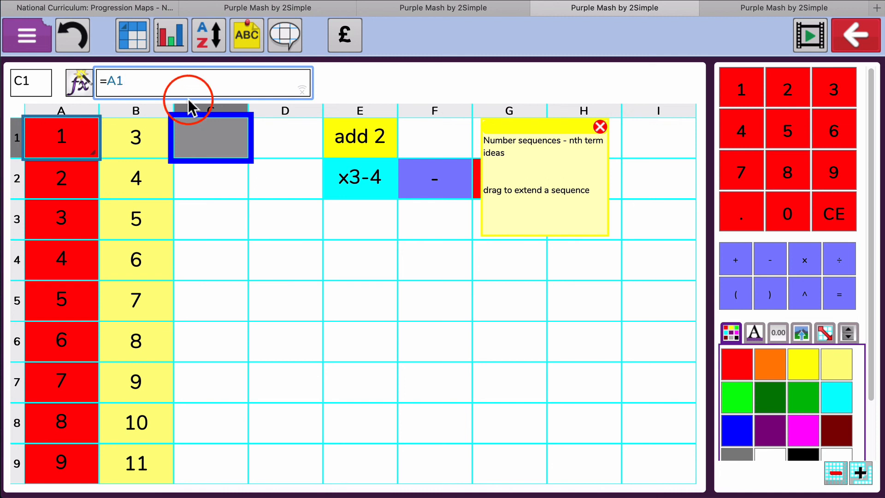
pyautogui.write('*')
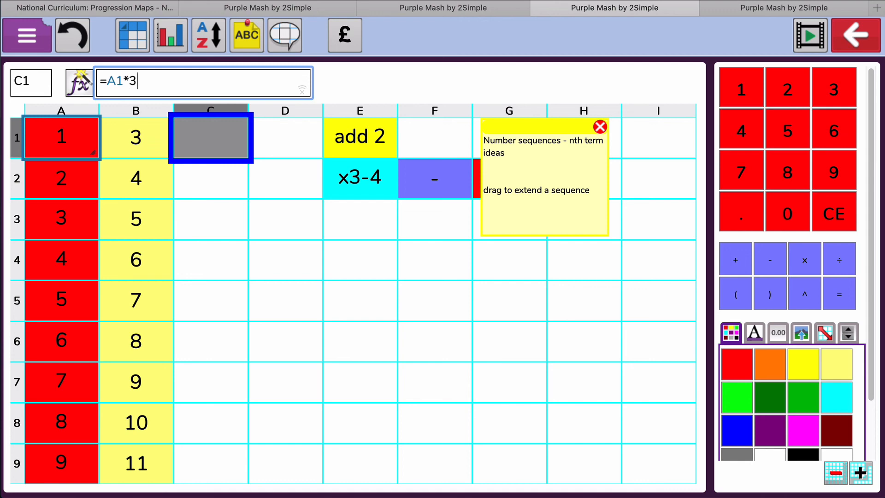
pyautogui.write('3-4')
pyautogui.press('Return')
# - Extend the formula in C1 down the column to C9, and deselect the filled range
pyautogui.click(211, 138)
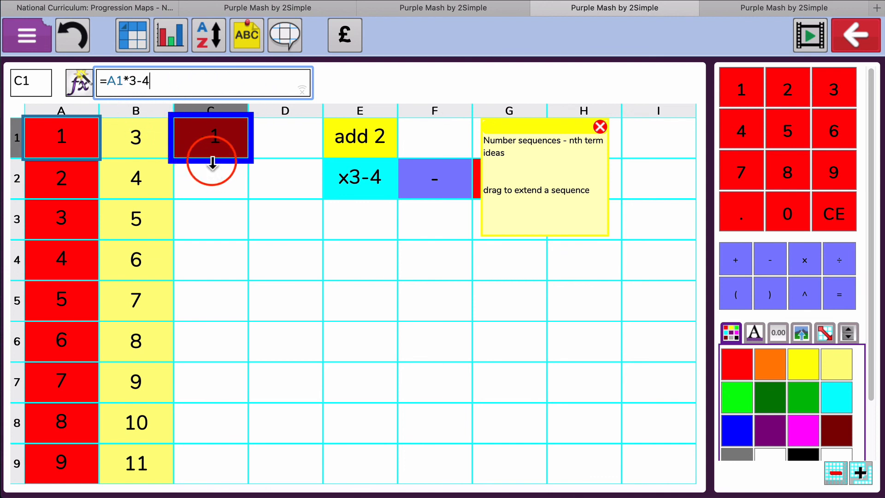
pyautogui.moveTo(212, 161); pyautogui.dragTo(220, 474)
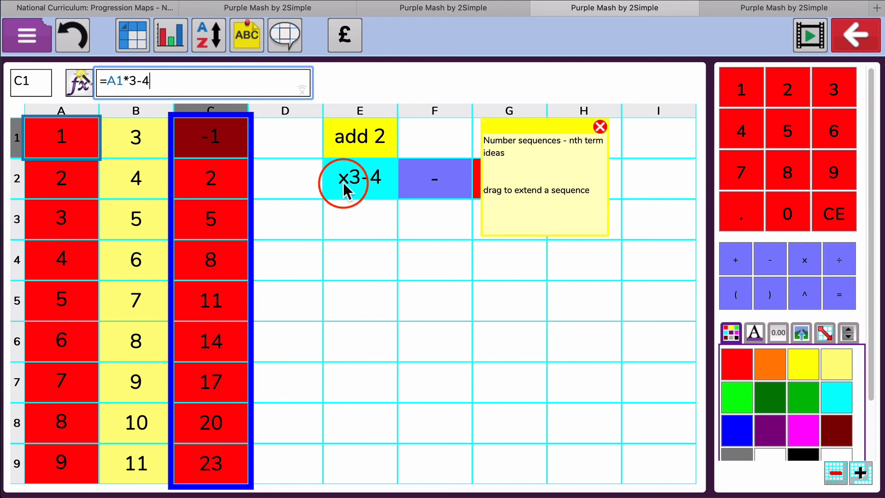
pyautogui.click(386, 305)
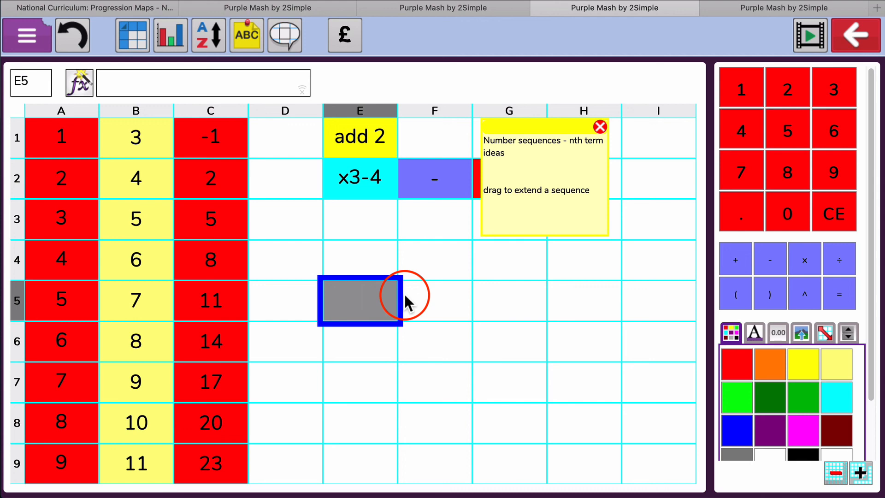
pyautogui.click(405, 302)
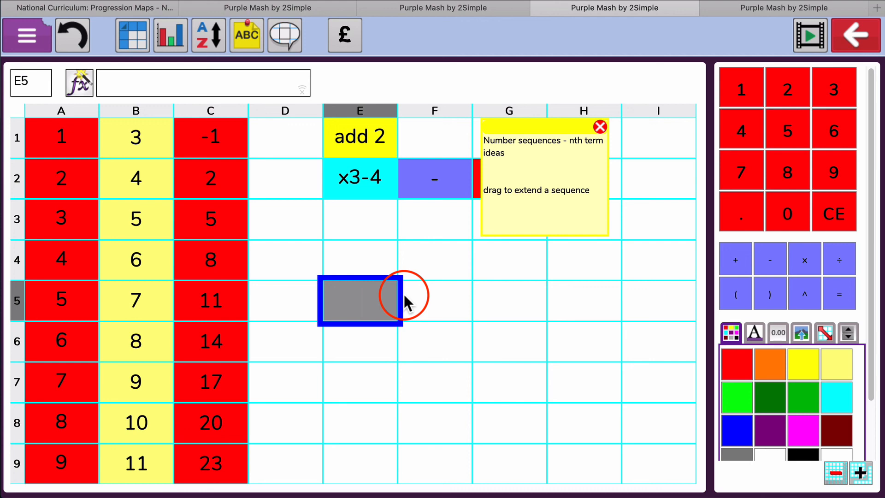